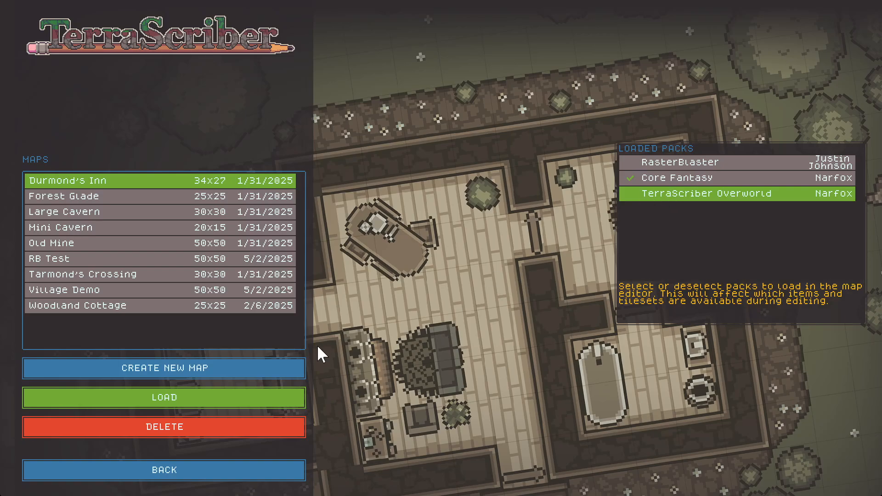
Step: Create a new map named "Demo" with a size of 25 x 25 and dismiss the missing-layers notice
{"action": "left_click", "coordinate": [198, 375]}
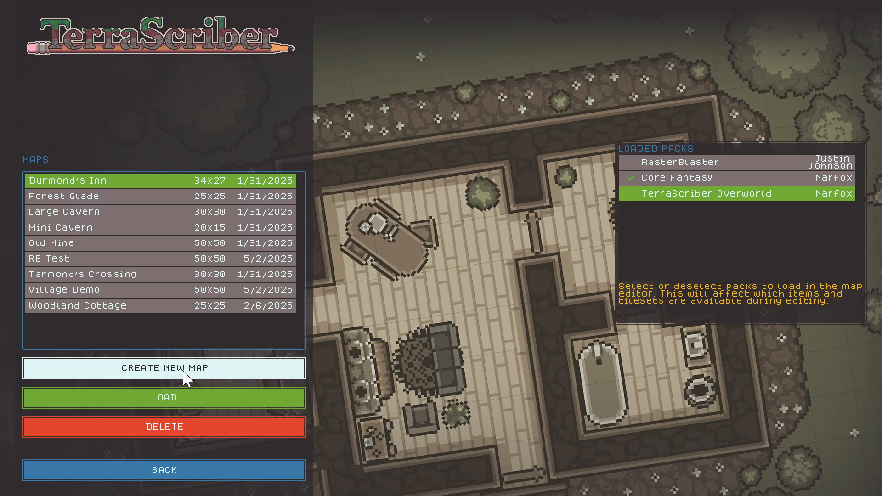
{"action": "left_click", "coordinate": [192, 375]}
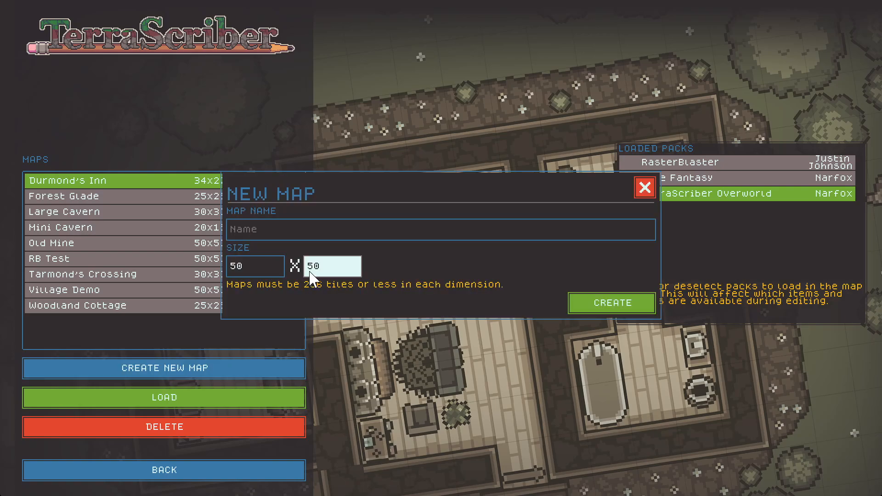
{"action": "left_click", "coordinate": [269, 264]}
{"action": "type", "text": "25"}
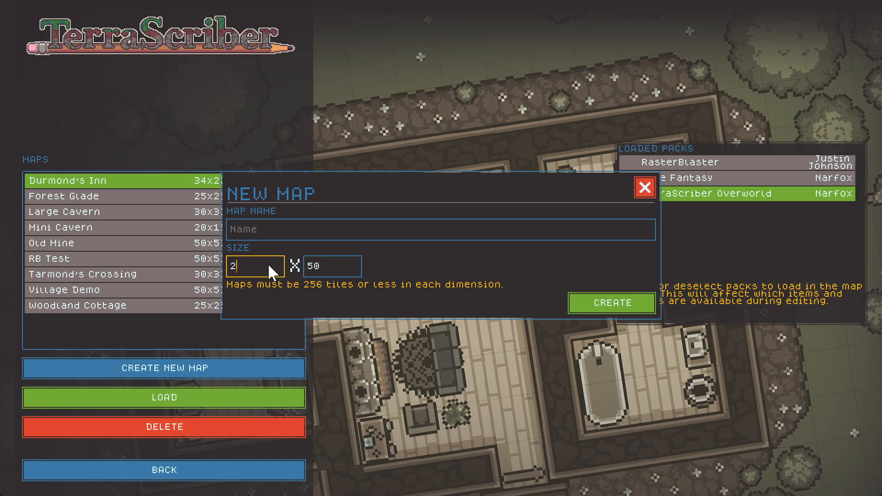
{"action": "left_click", "coordinate": [335, 267]}
{"action": "type", "text": "25"}
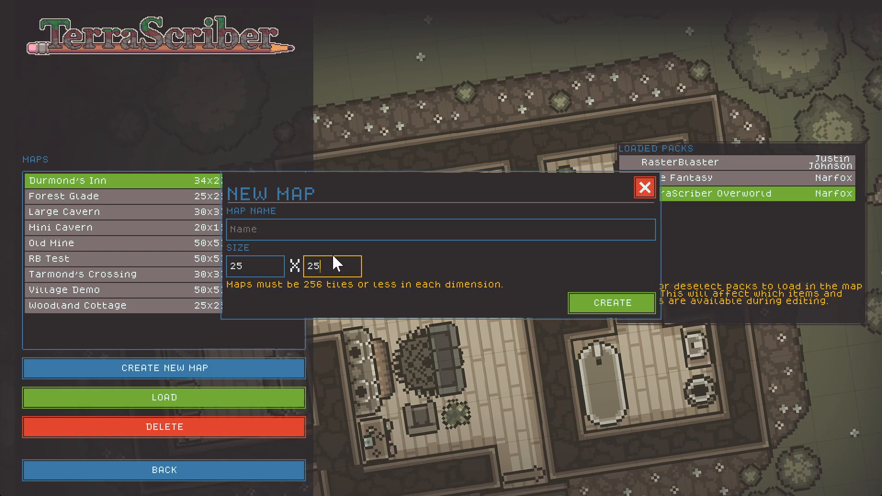
{"action": "left_click", "coordinate": [296, 229]}
{"action": "type", "text": "Demo"}
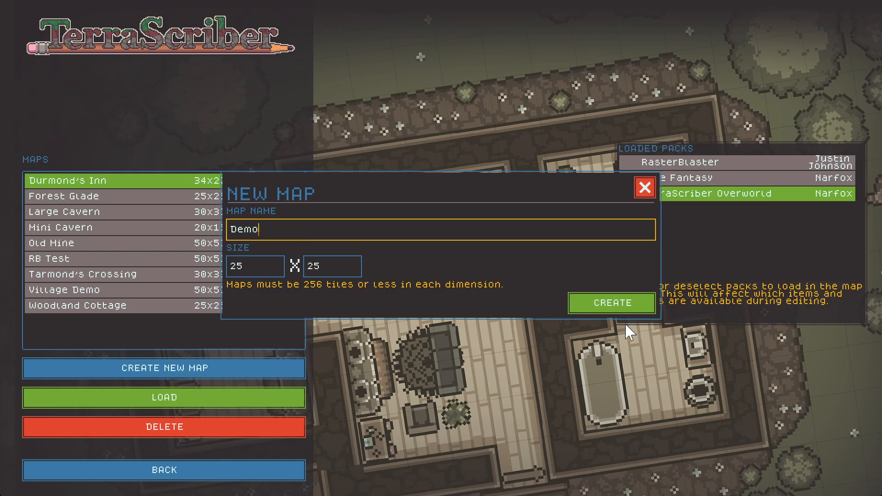
{"action": "left_click", "coordinate": [618, 301]}
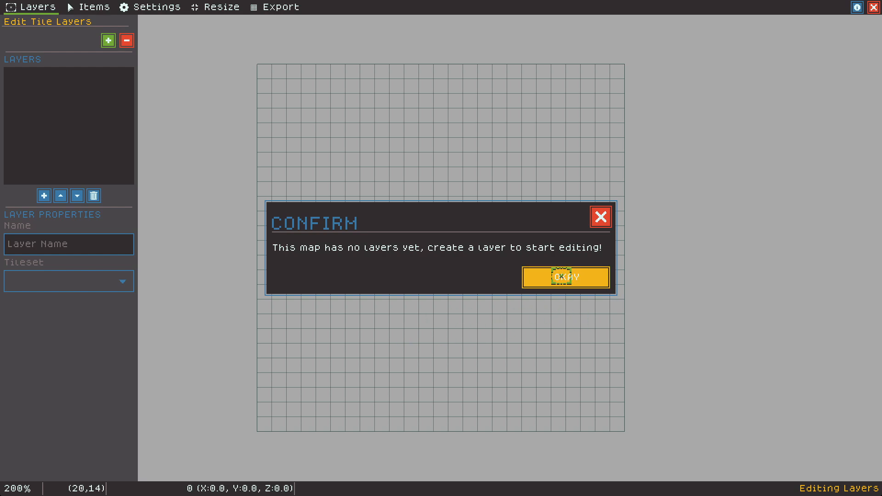
{"action": "left_click", "coordinate": [561, 277]}
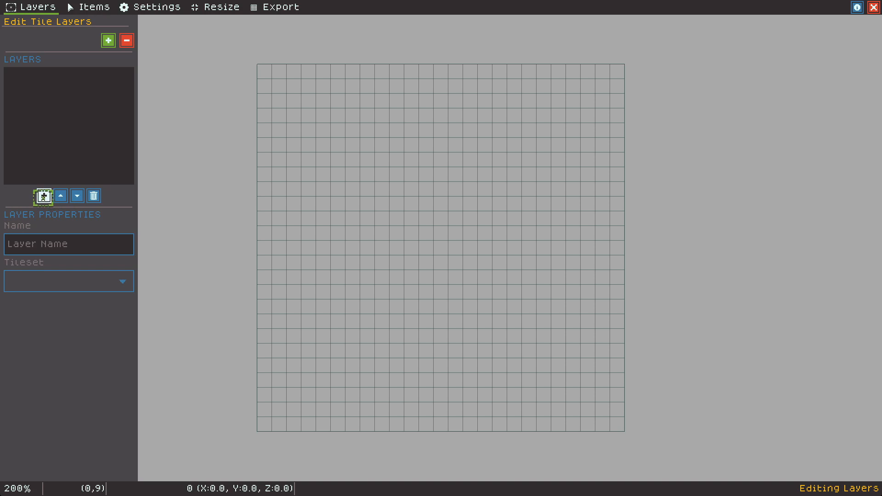
Step: Add a layer named "Grass" with the Grass tileset and fill the entire map with it
{"action": "left_click", "coordinate": [44, 196]}
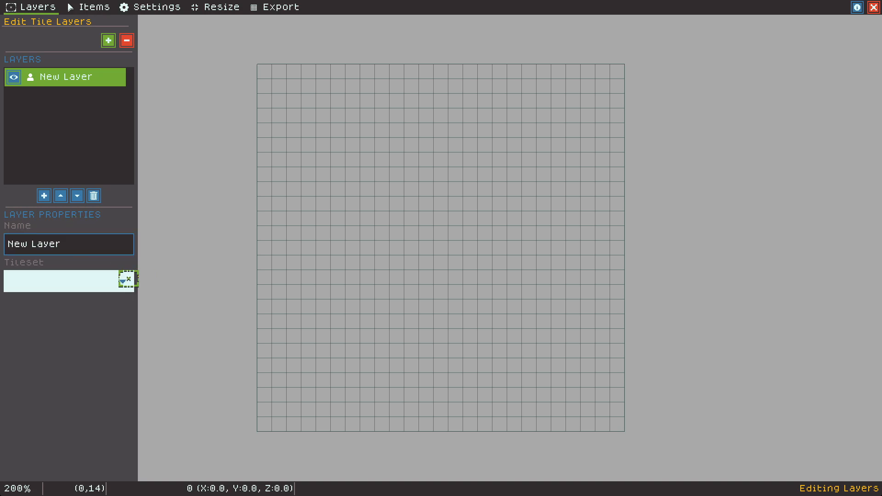
{"action": "left_click", "coordinate": [82, 246]}
{"action": "type", "text": "Grass"}
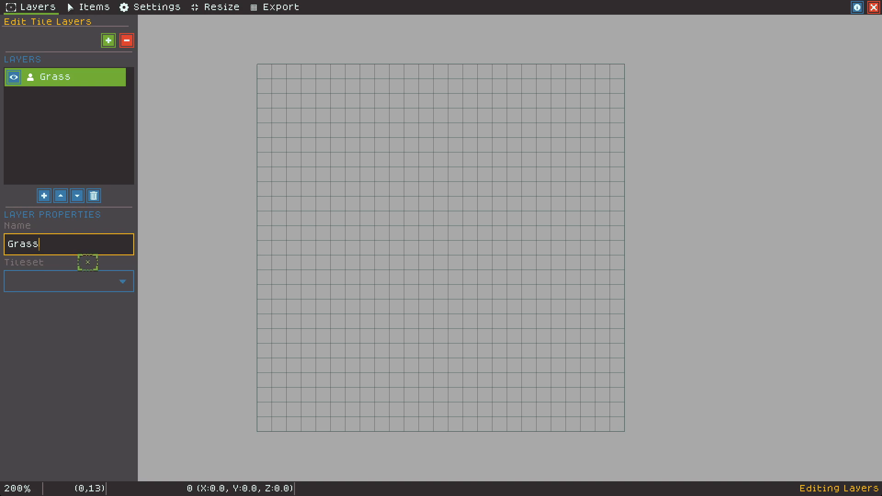
{"action": "left_click", "coordinate": [95, 314]}
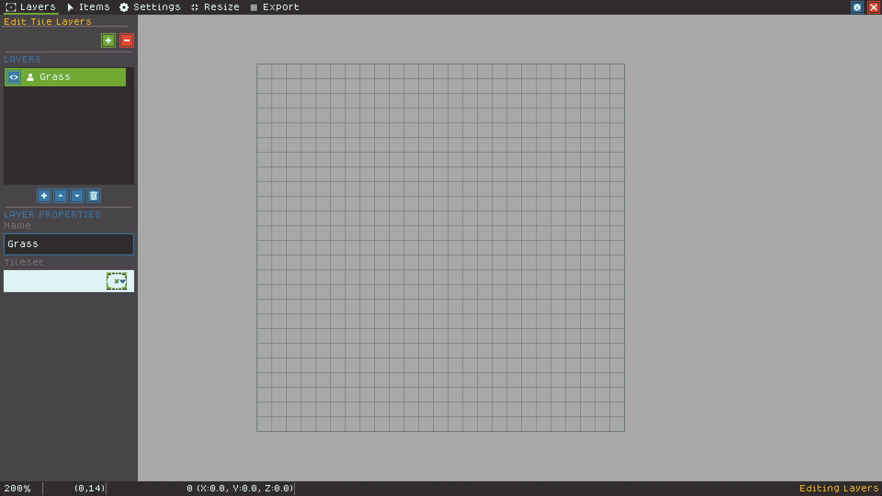
{"action": "left_click", "coordinate": [117, 281]}
{"action": "left_click", "coordinate": [73, 376]}
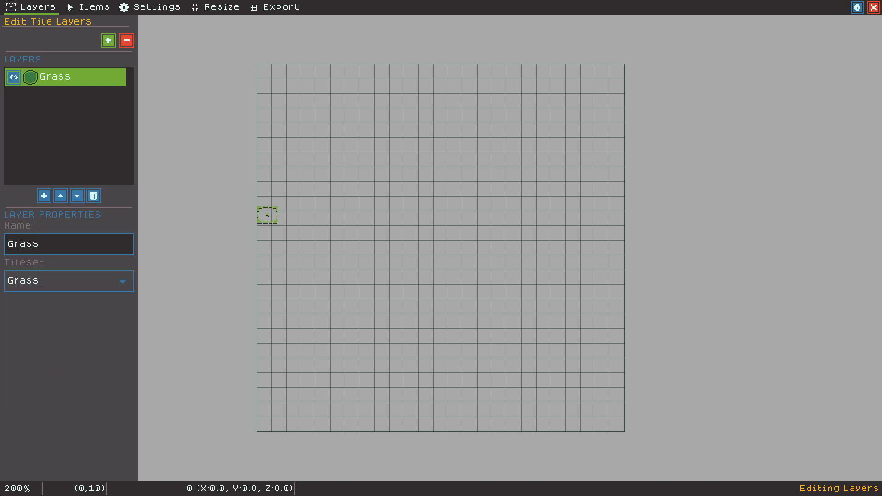
{"action": "left_click_drag", "start_coordinate": [264, 71], "coordinate": [614, 421]}
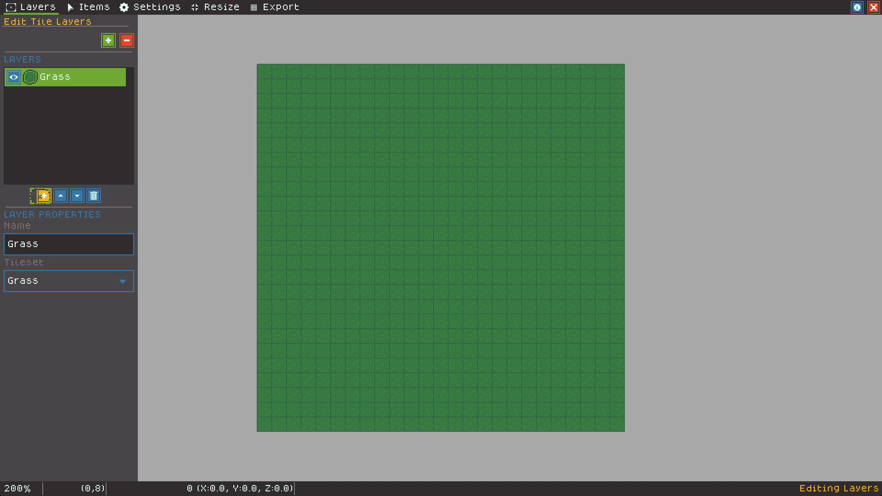
Step: Add a second layer named "Water" and assign it the Water tileset
{"action": "left_click", "coordinate": [44, 196]}
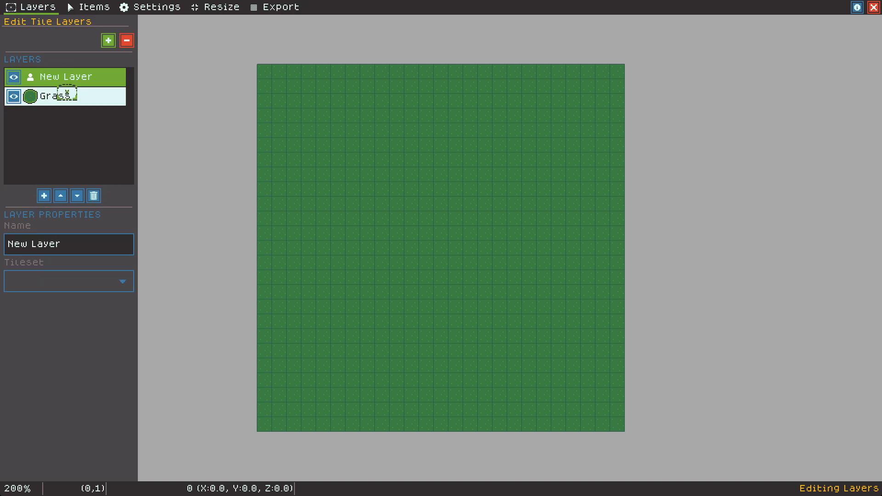
{"action": "left_click", "coordinate": [85, 239]}
{"action": "type", "text": "Water"}
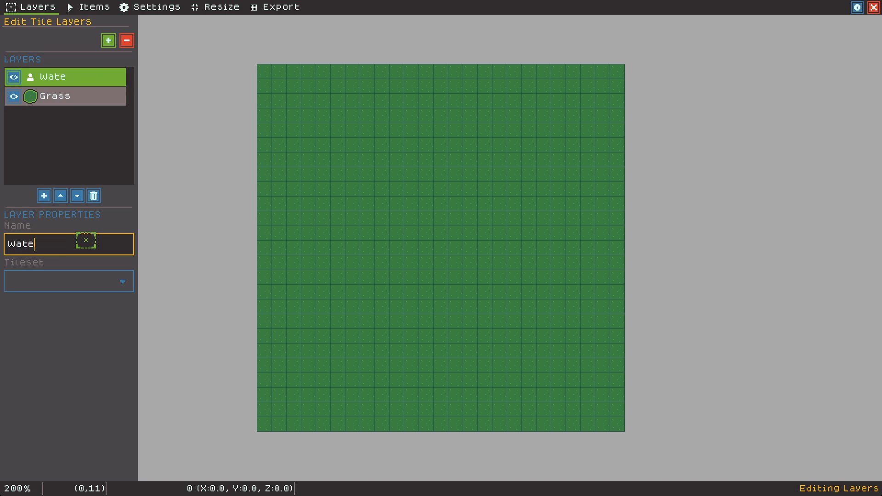
{"action": "left_click", "coordinate": [87, 281]}
{"action": "scroll", "coordinate": [72, 383], "scroll_direction": "down", "scroll_amount": 1}
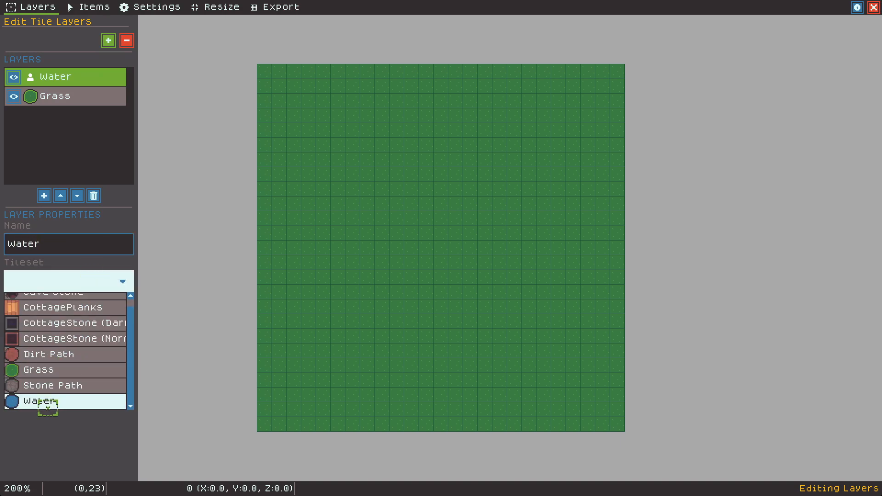
{"action": "left_click", "coordinate": [52, 400]}
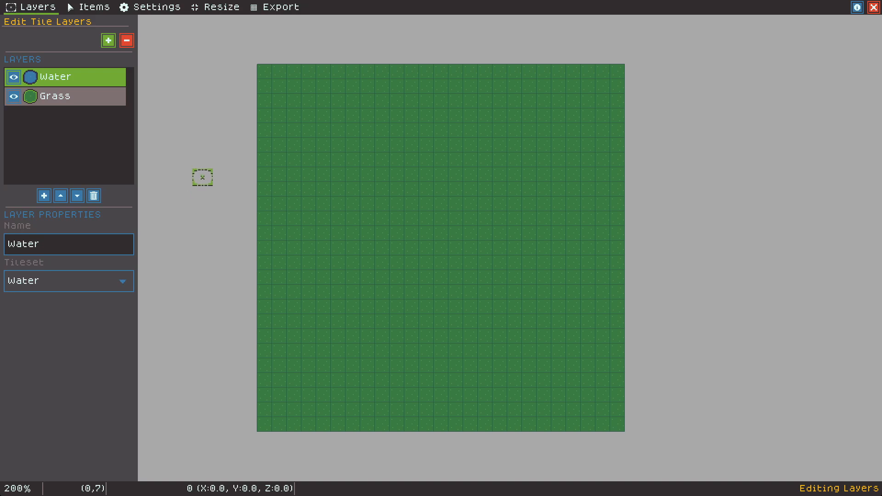
Step: Try a rectangular pond in mid-map and a winding river across the upper part, erasing each after painting it
{"action": "left_click_drag", "start_coordinate": [359, 188], "coordinate": [487, 289]}
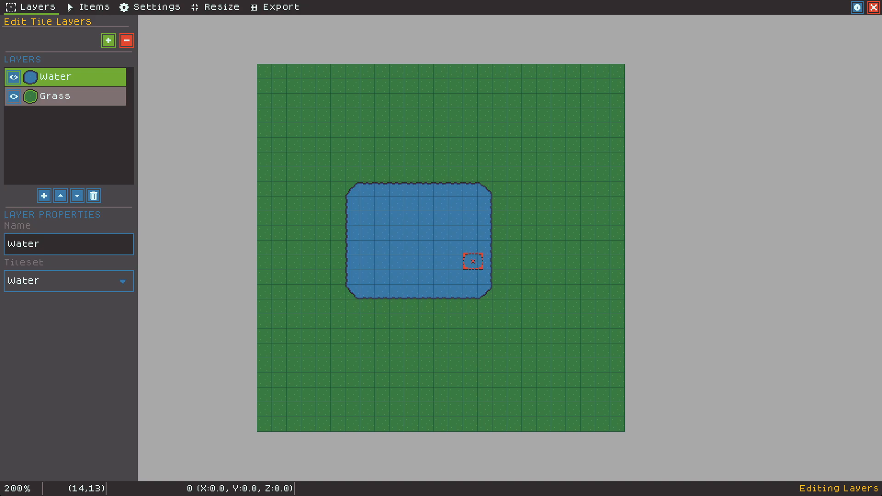
{"action": "left_click_drag", "start_coordinate": [325, 151], "coordinate": [507, 320]}
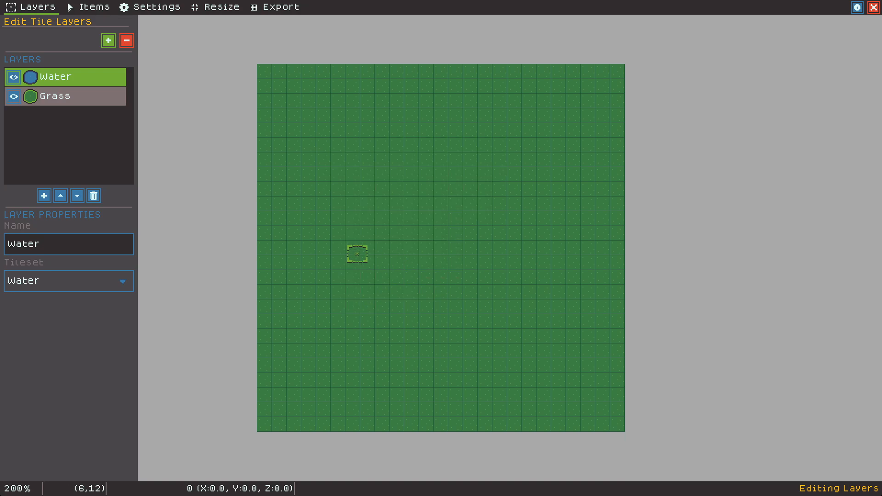
{"action": "mouse_move", "coordinate": [258, 131]}
{"action": "left_mouse_down"}
{"action": "mouse_move", "coordinate": [628, 139]}
{"action": "mouse_move", "coordinate": [395, 159]}
{"action": "mouse_move", "coordinate": [395, 145]}
{"action": "mouse_move", "coordinate": [536, 170]}
{"action": "mouse_move", "coordinate": [536, 153]}
{"action": "left_mouse_up"}
{"action": "mouse_move", "coordinate": [524, 124]}
{"action": "left_mouse_down"}
{"action": "mouse_move", "coordinate": [661, 144]}
{"action": "mouse_move", "coordinate": [626, 144]}
{"action": "left_mouse_up"}
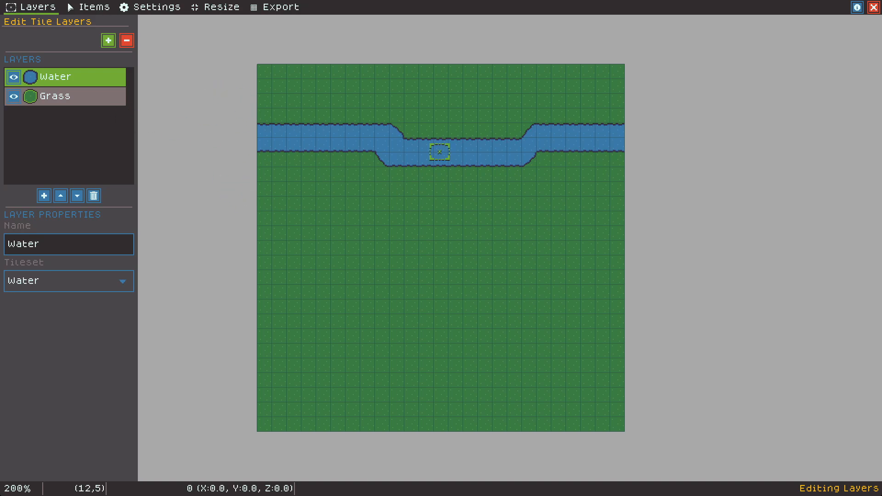
{"action": "left_click_drag", "start_coordinate": [250, 97], "coordinate": [665, 205]}
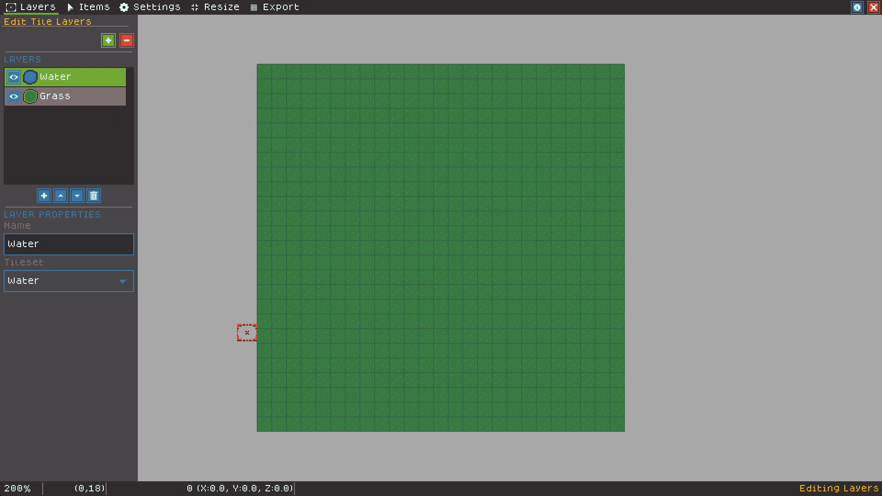
Step: Paint a two-tile-wide river across the full width of the map's lower part, with a raised middle section
{"action": "mouse_move", "coordinate": [262, 394]}
{"action": "left_mouse_down"}
{"action": "mouse_move", "coordinate": [573, 365]}
{"action": "mouse_move", "coordinate": [615, 394]}
{"action": "mouse_move", "coordinate": [618, 380]}
{"action": "mouse_move", "coordinate": [599, 396]}
{"action": "mouse_move", "coordinate": [617, 395]}
{"action": "left_mouse_up"}
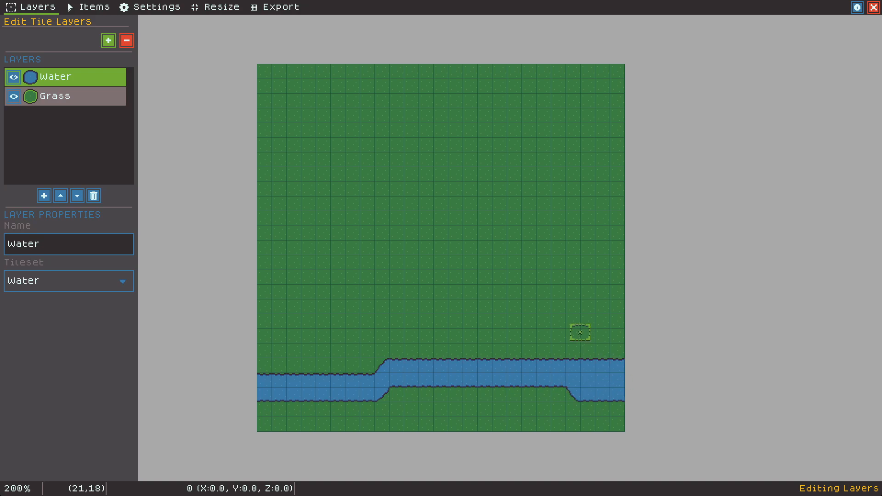
{"action": "left_click_drag", "start_coordinate": [580, 361], "coordinate": [636, 364]}
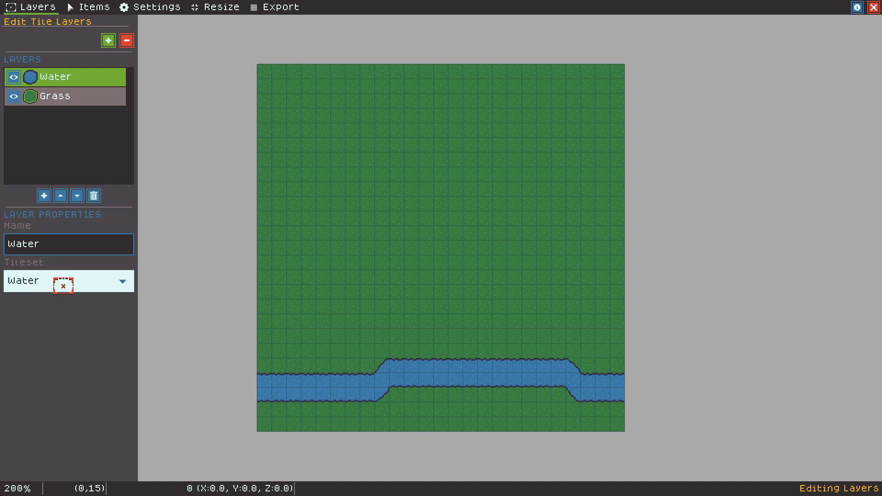
{"action": "left_click", "coordinate": [64, 283]}
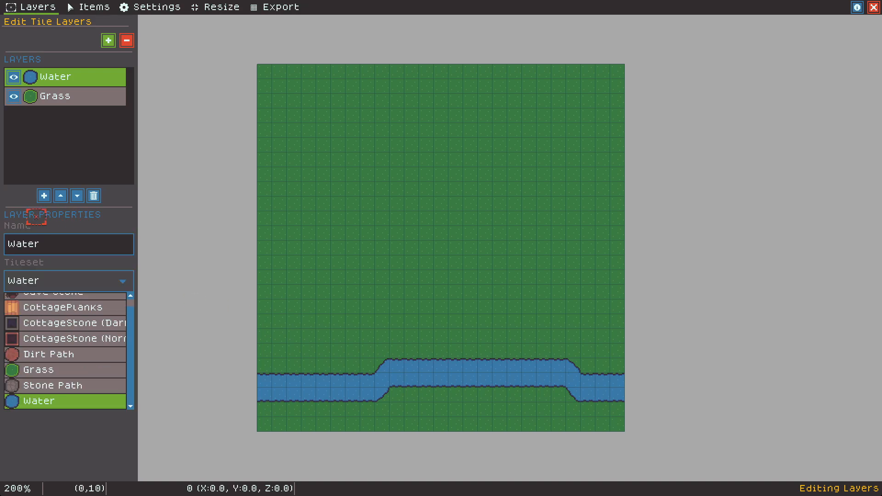
Step: Add a new layer named "Walls" and assign it the CottageStone (Normal) tileset
{"action": "left_click", "coordinate": [44, 196]}
{"action": "left_click", "coordinate": [44, 196]}
{"action": "left_click", "coordinate": [81, 246]}
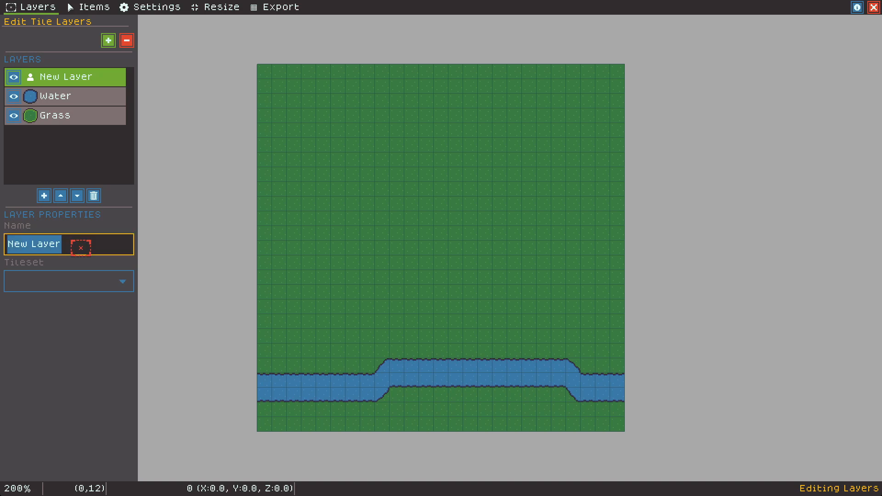
{"action": "type", "text": "Walls"}
{"action": "left_click", "coordinate": [107, 282]}
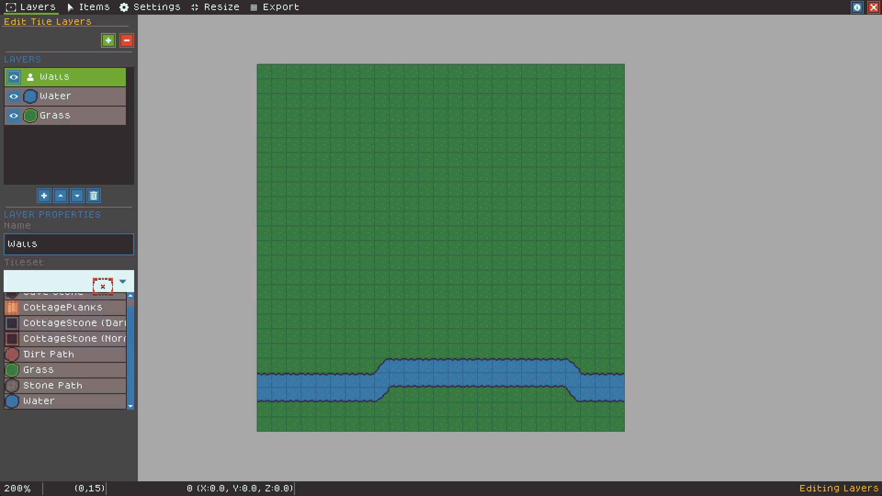
{"action": "left_click", "coordinate": [82, 342]}
Step: Draw the cottage's one-tile-thick walls above the river: a main room about 8 by 7 tiles with adjoining west and north rooms
{"action": "scroll", "coordinate": [454, 274], "scroll_direction": "up", "scroll_amount": 1}
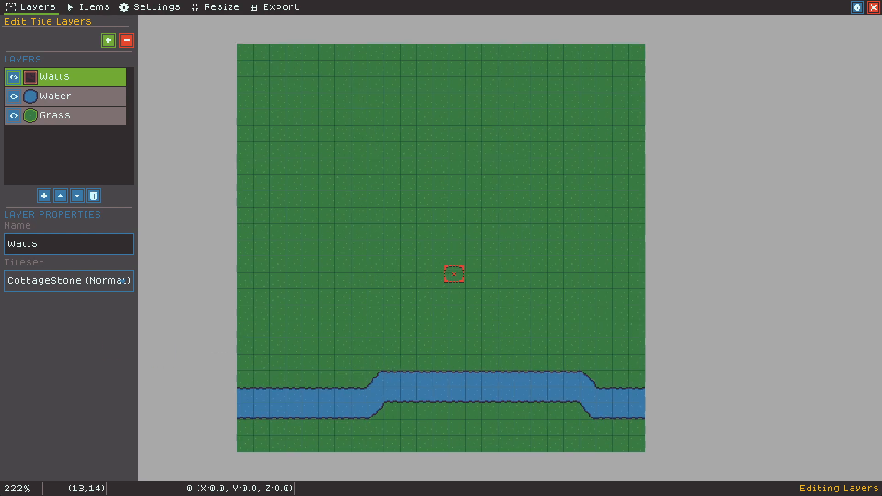
{"action": "left_click_drag", "start_coordinate": [475, 323], "coordinate": [430, 320]}
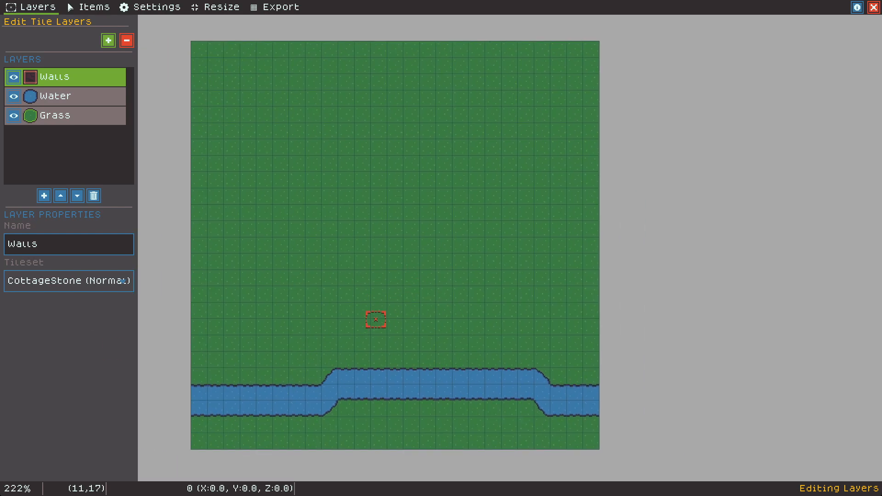
{"action": "mouse_move", "coordinate": [360, 297]}
{"action": "left_mouse_down"}
{"action": "mouse_move", "coordinate": [357, 213]}
{"action": "mouse_move", "coordinate": [361, 294]}
{"action": "left_mouse_up"}
{"action": "mouse_move", "coordinate": [361, 213]}
{"action": "left_mouse_down"}
{"action": "mouse_move", "coordinate": [489, 213]}
{"action": "mouse_move", "coordinate": [477, 213]}
{"action": "mouse_move", "coordinate": [481, 306]}
{"action": "left_mouse_up"}
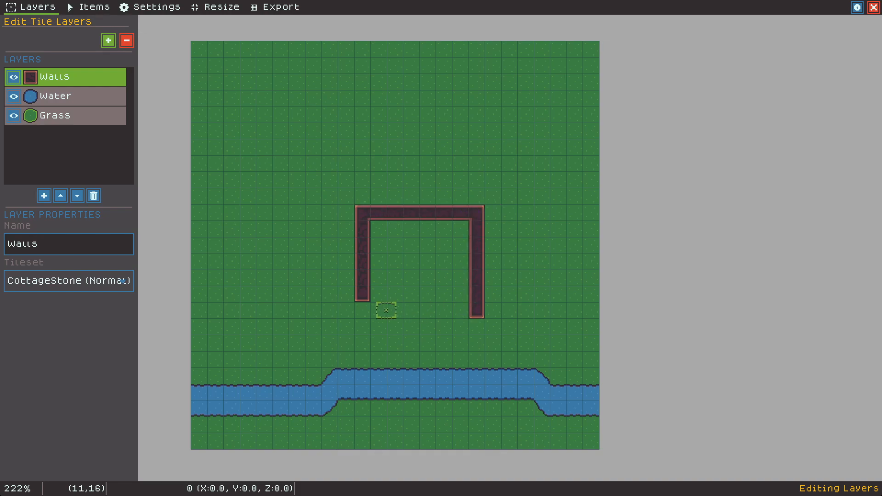
{"action": "left_click_drag", "start_coordinate": [361, 311], "coordinate": [476, 310]}
{"action": "mouse_move", "coordinate": [347, 294]}
{"action": "left_mouse_down"}
{"action": "mouse_move", "coordinate": [314, 280]}
{"action": "mouse_move", "coordinate": [298, 294]}
{"action": "mouse_move", "coordinate": [274, 295]}
{"action": "mouse_move", "coordinate": [281, 212]}
{"action": "mouse_move", "coordinate": [362, 213]}
{"action": "mouse_move", "coordinate": [394, 161]}
{"action": "mouse_move", "coordinate": [477, 161]}
{"action": "mouse_move", "coordinate": [477, 212]}
{"action": "left_mouse_up"}
Step: Erase single wall tiles for doorways between the main and north rooms, between the main and west rooms, and in the south wall
{"action": "right_click", "coordinate": [439, 216]}
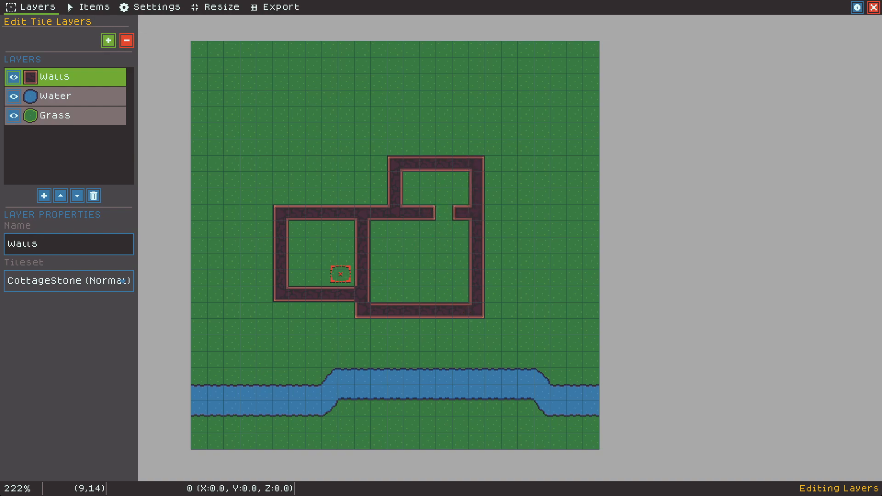
{"action": "right_click", "coordinate": [364, 249]}
{"action": "right_click", "coordinate": [429, 314]}
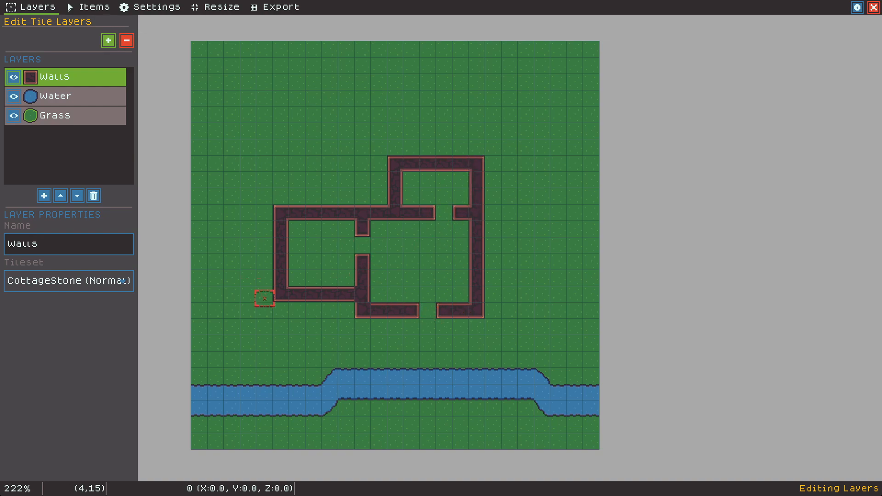
Step: Add a new layer named "Floors" and assign it the CottagePlanks tileset
{"action": "left_click", "coordinate": [44, 196]}
{"action": "left_click", "coordinate": [73, 244]}
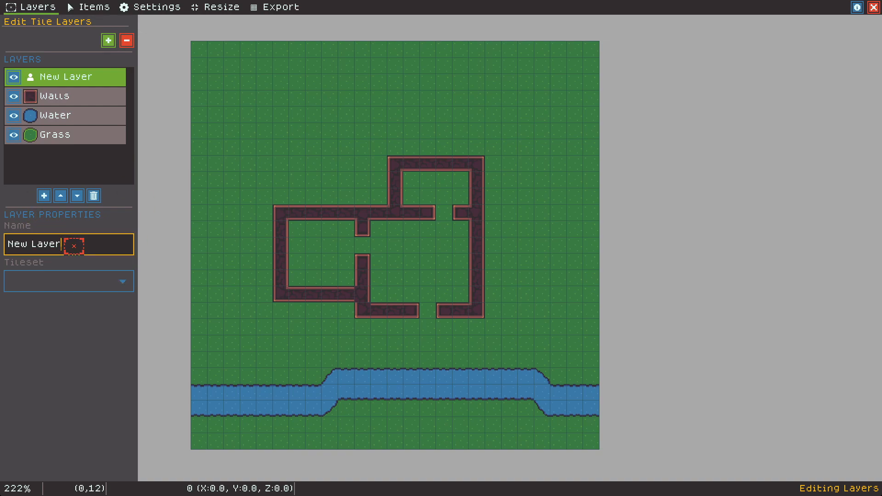
{"action": "key", "text": "ctrl+a"}
{"action": "type", "text": "P"}
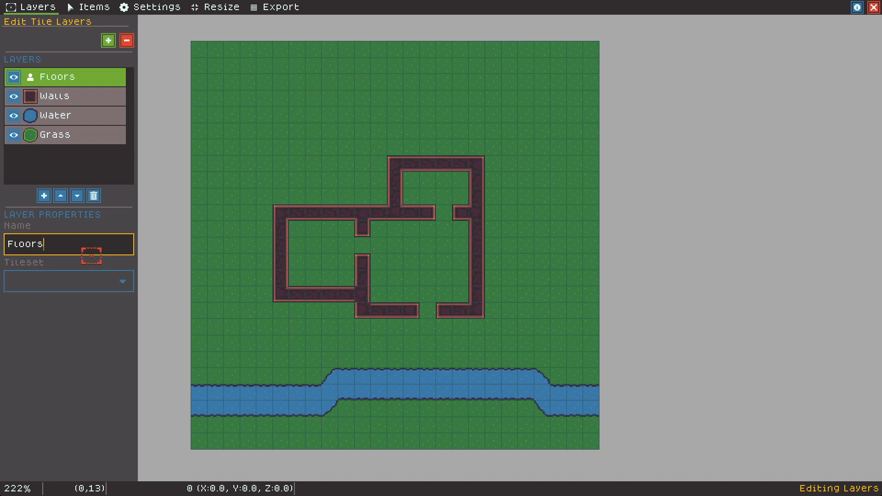
{"action": "left_click", "coordinate": [78, 281]}
{"action": "left_click", "coordinate": [68, 307]}
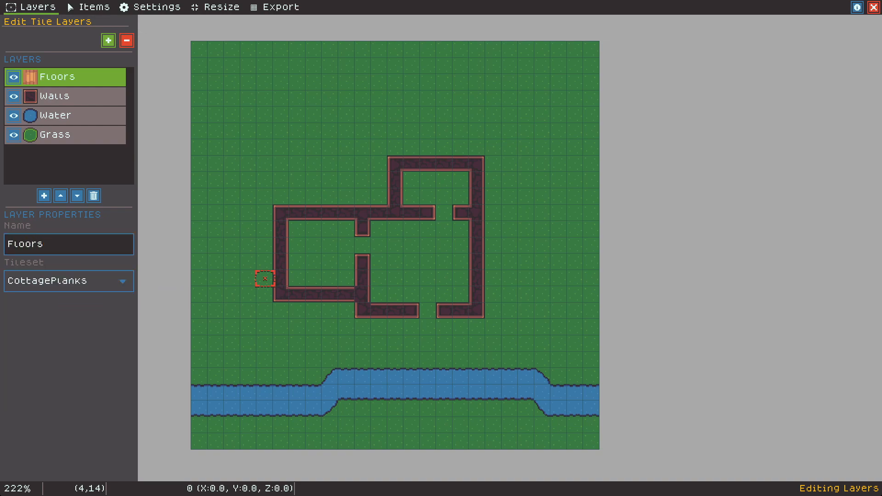
Step: Fill the west, main and north rooms with plank floor tiles, including the two inner doorways and the south doorway
{"action": "left_click_drag", "start_coordinate": [296, 229], "coordinate": [346, 278]}
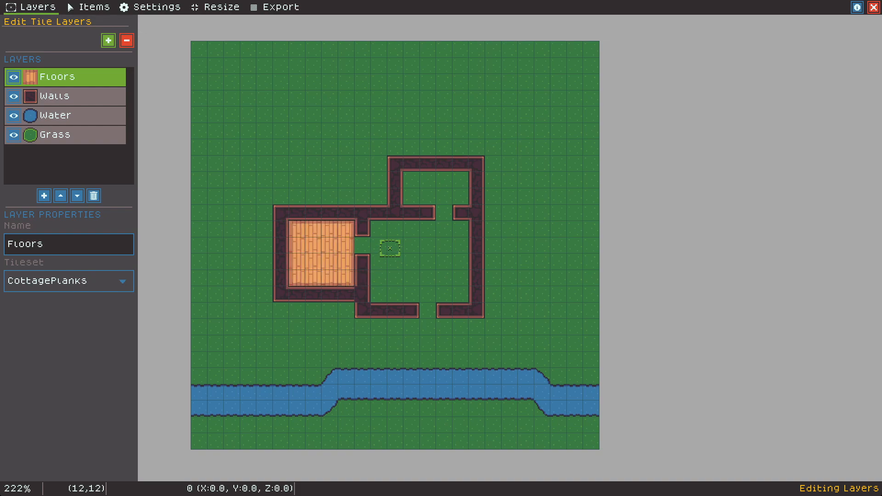
{"action": "left_click_drag", "start_coordinate": [378, 229], "coordinate": [459, 294]}
{"action": "left_click", "coordinate": [444, 212]}
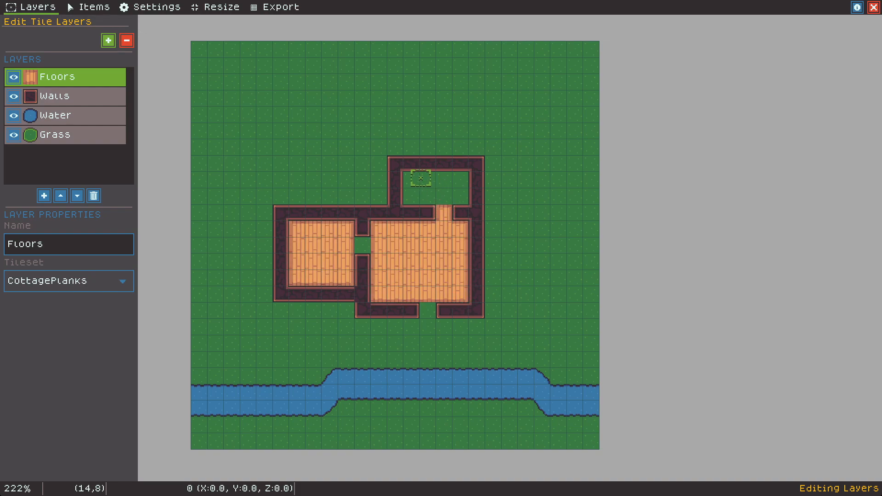
{"action": "left_click_drag", "start_coordinate": [411, 180], "coordinate": [462, 199]}
{"action": "left_click", "coordinate": [362, 246]}
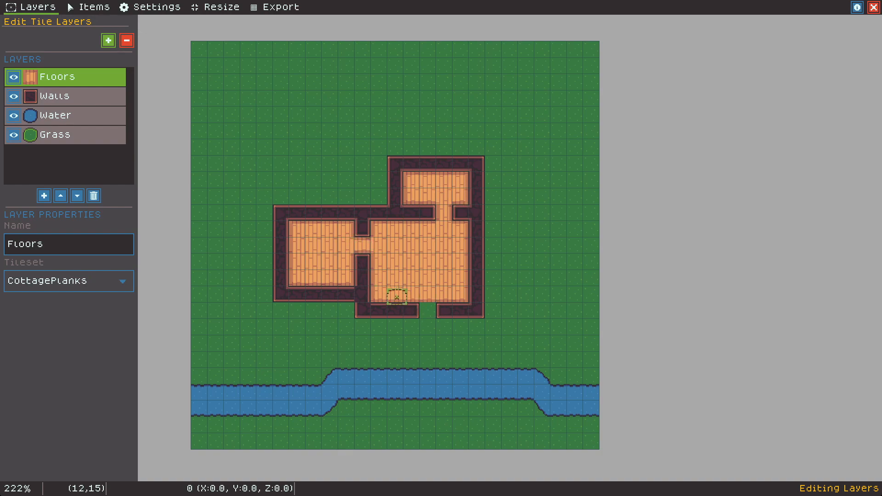
{"action": "left_click", "coordinate": [427, 311]}
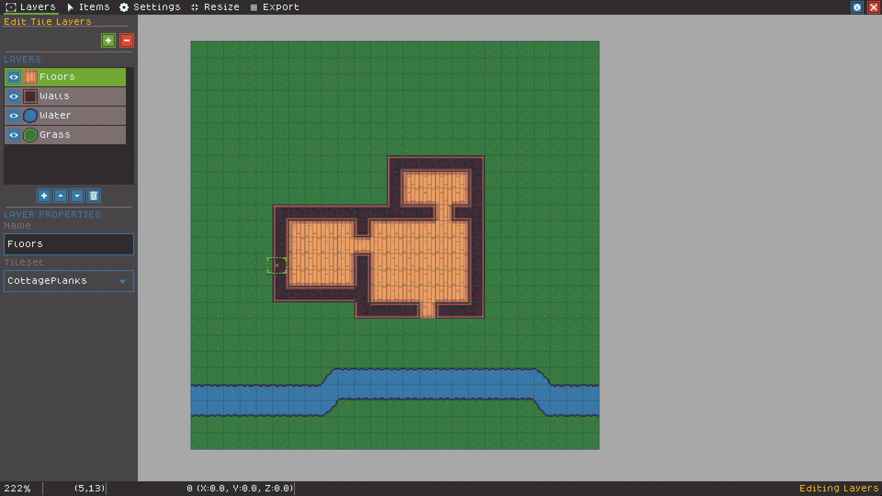
{"action": "left_click_drag", "start_coordinate": [559, 279], "coordinate": [539, 275]}
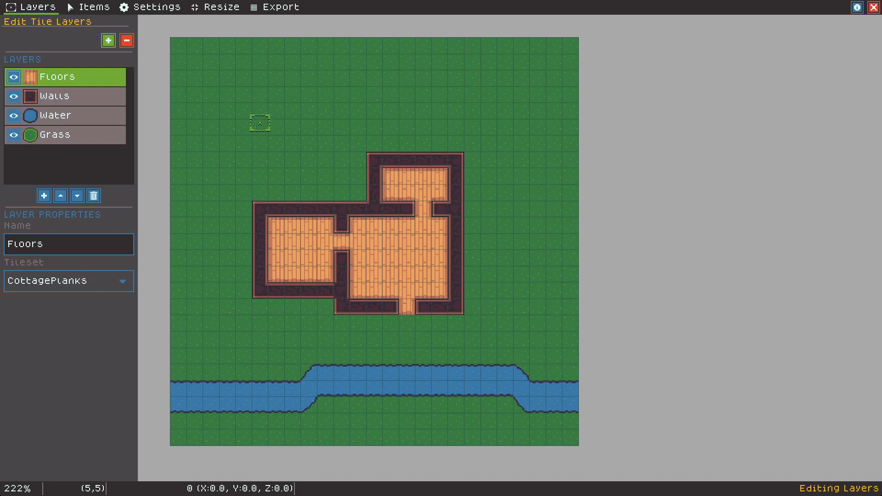
{"action": "left_click", "coordinate": [92, 7]}
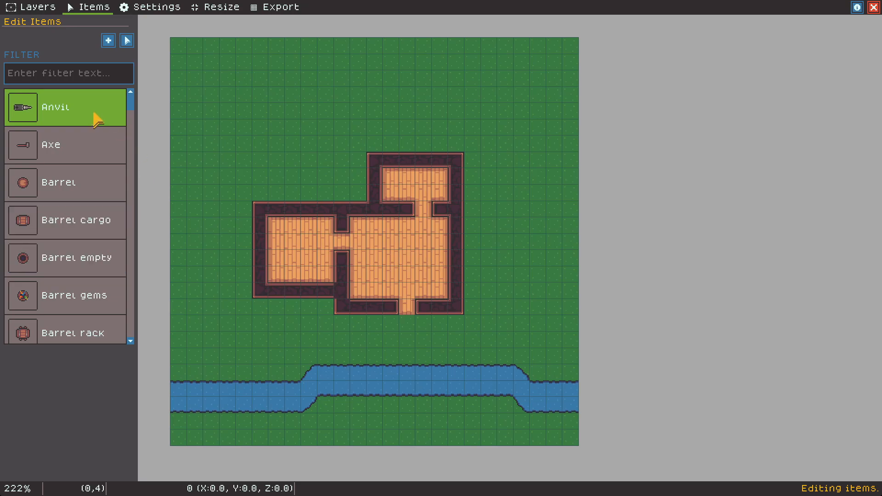
{"action": "left_click", "coordinate": [77, 78]}
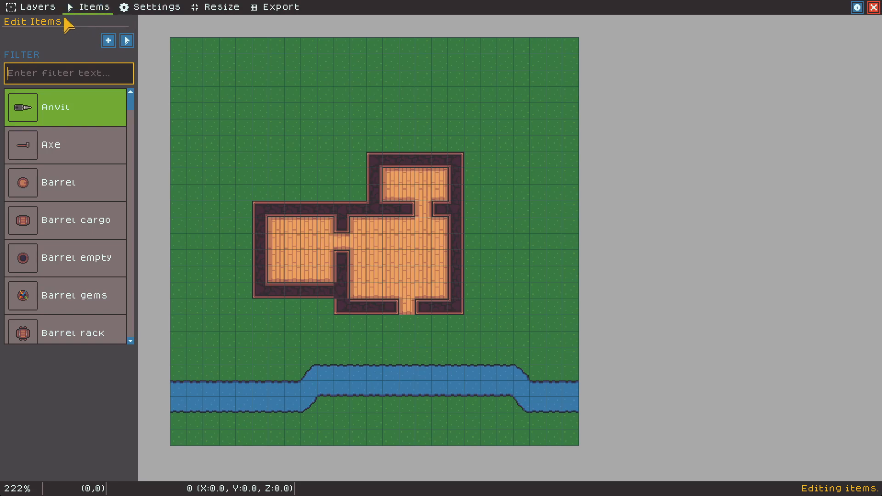
{"action": "left_click", "coordinate": [34, 7]}
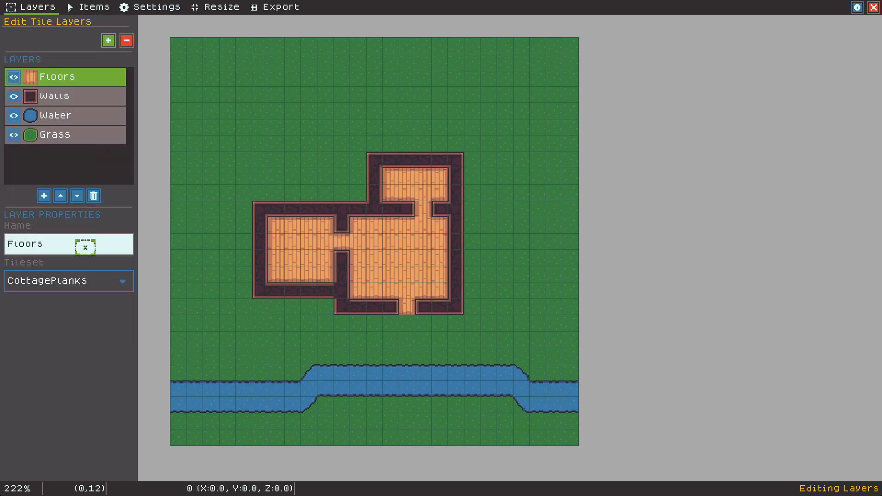
Step: Add a new layer named "Dirt" and assign it the Dirt Path tileset
{"action": "left_click", "coordinate": [44, 196]}
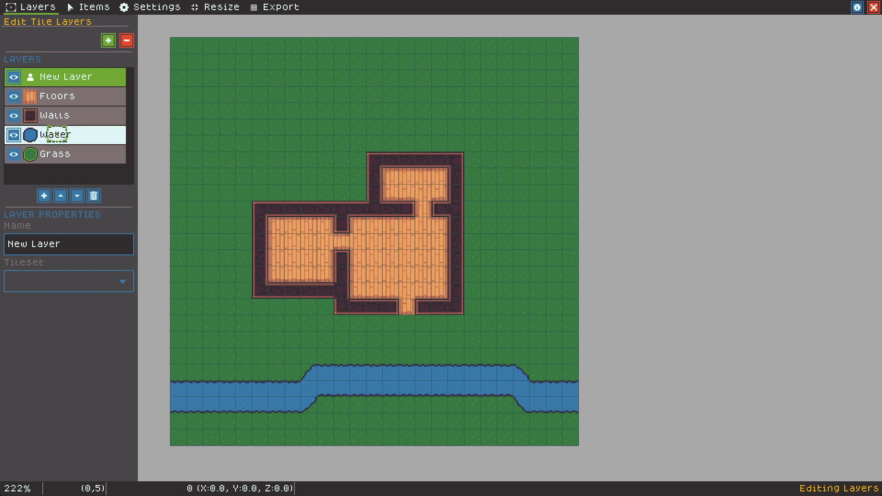
{"action": "left_click", "coordinate": [79, 243]}
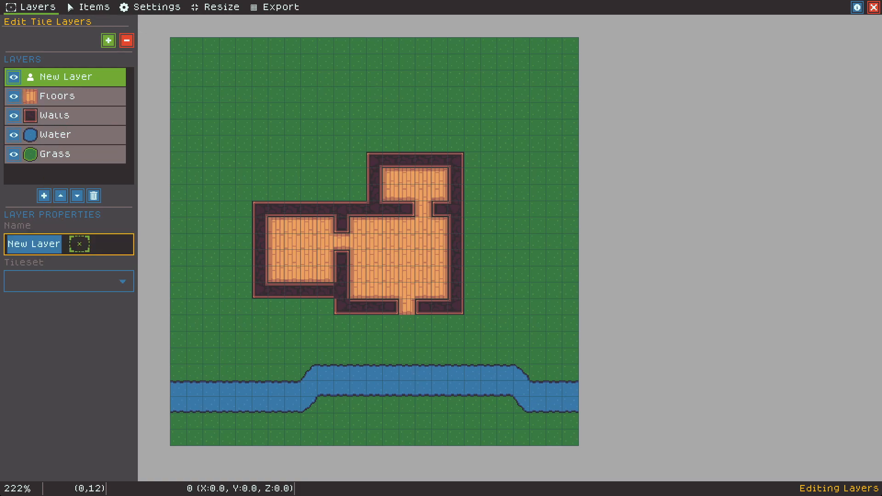
{"action": "type", "text": "Road"}
{"action": "left_click", "coordinate": [64, 271]}
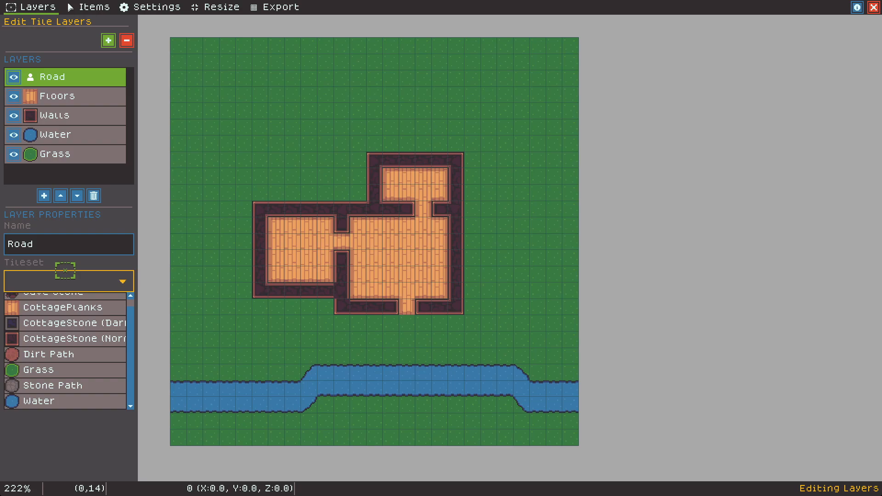
{"action": "left_click", "coordinate": [52, 244]}
{"action": "type", "text": "Dirt"}
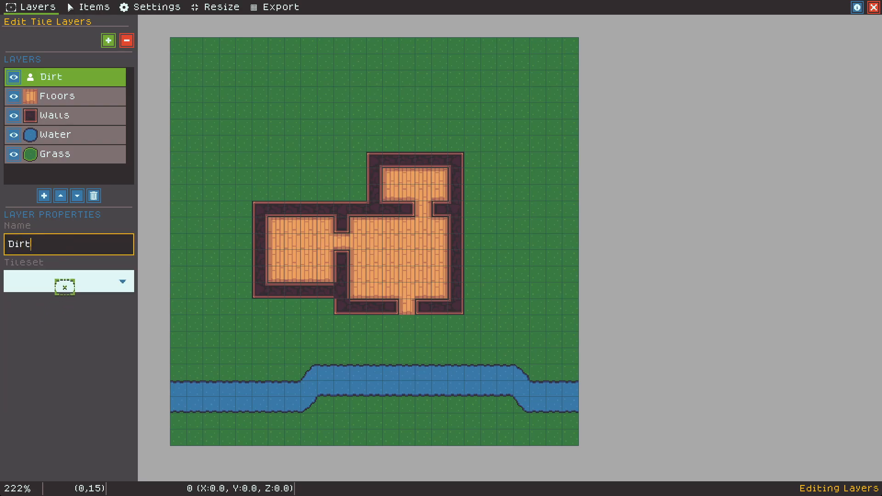
{"action": "left_click", "coordinate": [57, 278]}
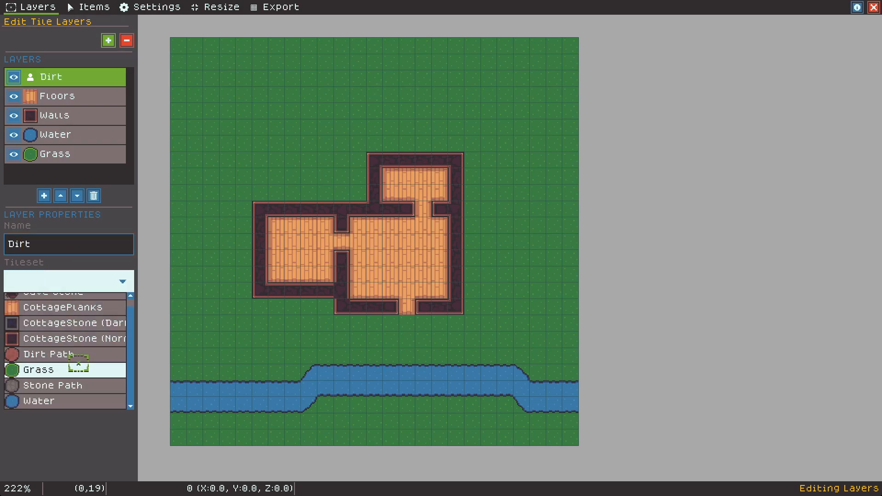
{"action": "left_click", "coordinate": [94, 355]}
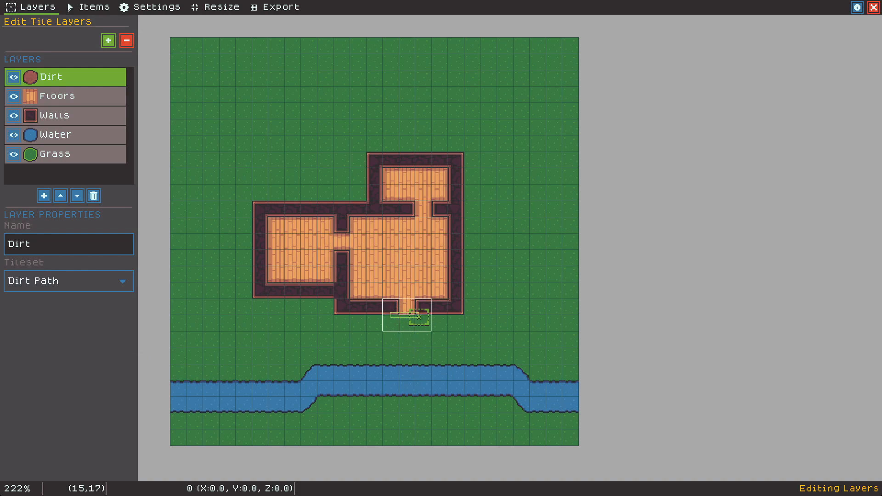
Step: Paint a dirt patch at the south doorway and reorder the Dirt layer to sit directly above Grass, below Water
{"action": "left_click", "coordinate": [407, 315]}
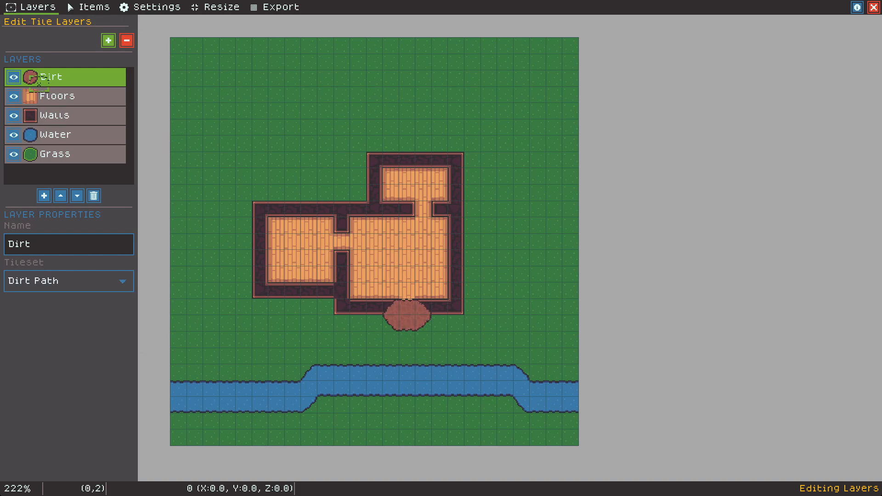
{"action": "left_click", "coordinate": [78, 195]}
{"action": "left_click", "coordinate": [77, 196]}
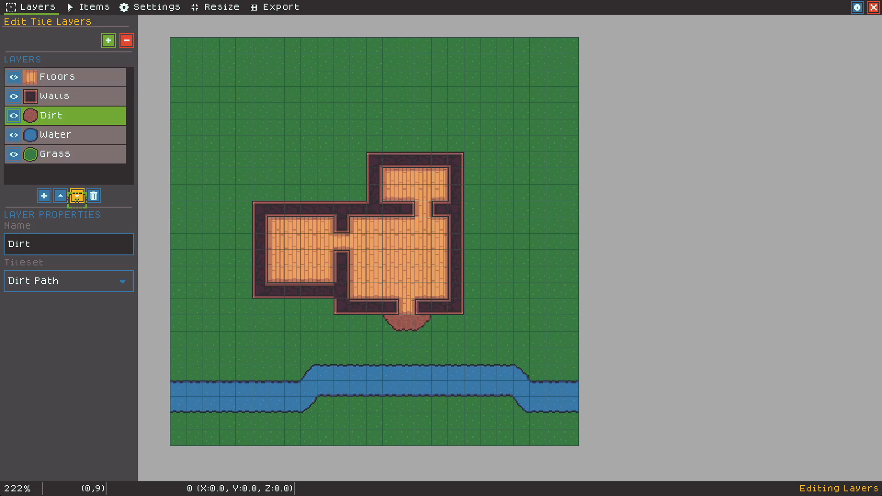
{"action": "left_click", "coordinate": [77, 195]}
{"action": "left_click", "coordinate": [77, 195]}
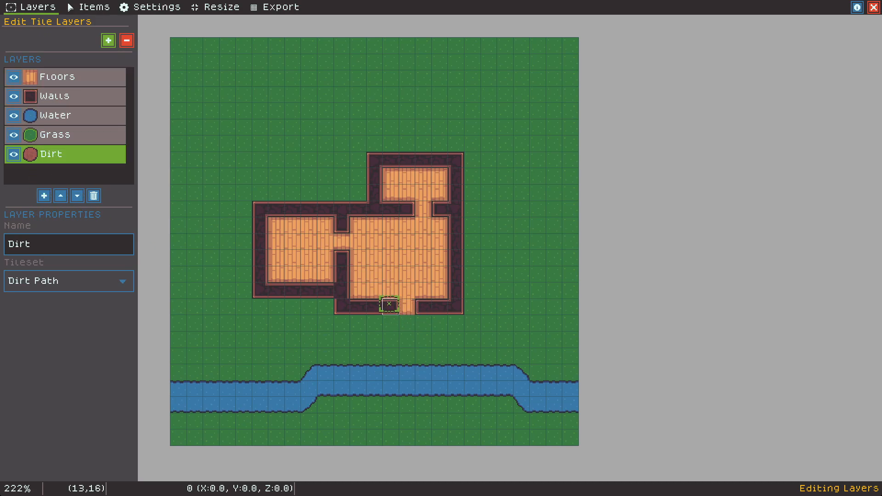
{"action": "left_click", "coordinate": [60, 196]}
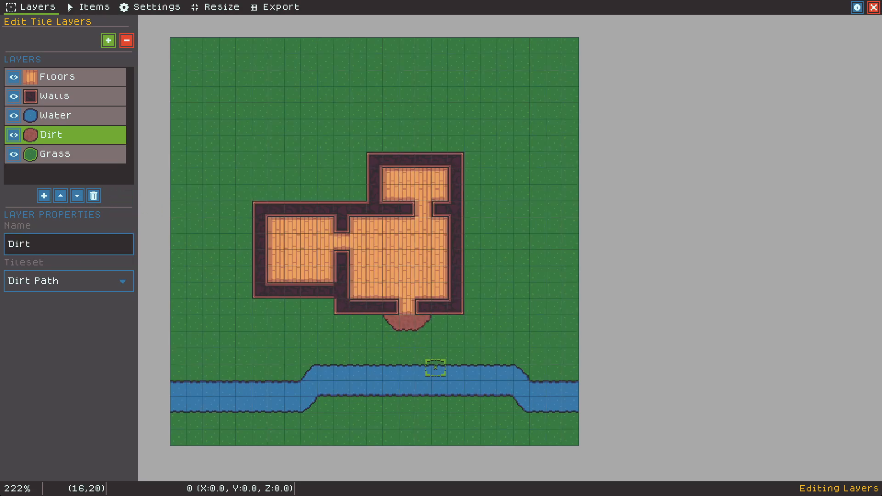
Step: Paint a one-tile-wide dirt path from the doorway patch south beneath the river, bending one tile west to the map's south edge
{"action": "mouse_move", "coordinate": [427, 329]}
{"action": "left_mouse_down"}
{"action": "mouse_move", "coordinate": [404, 331]}
{"action": "mouse_move", "coordinate": [407, 404]}
{"action": "left_mouse_up"}
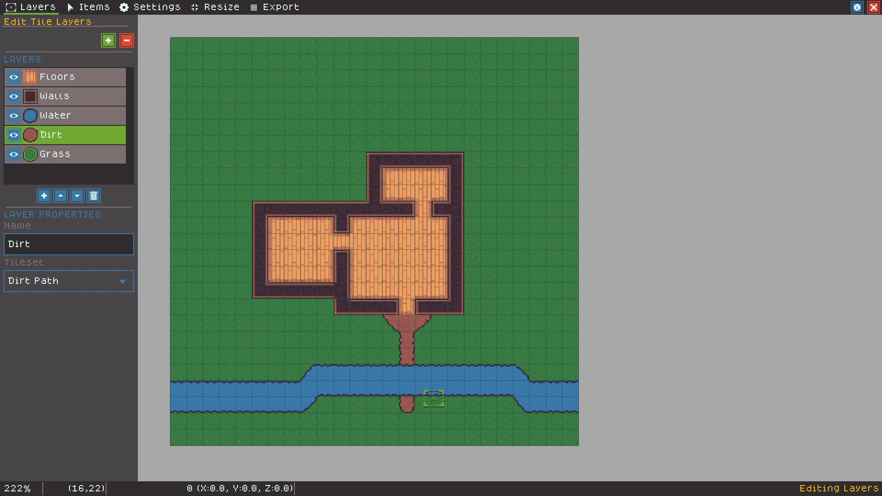
{"action": "left_click_drag", "start_coordinate": [387, 443], "coordinate": [389, 423]}
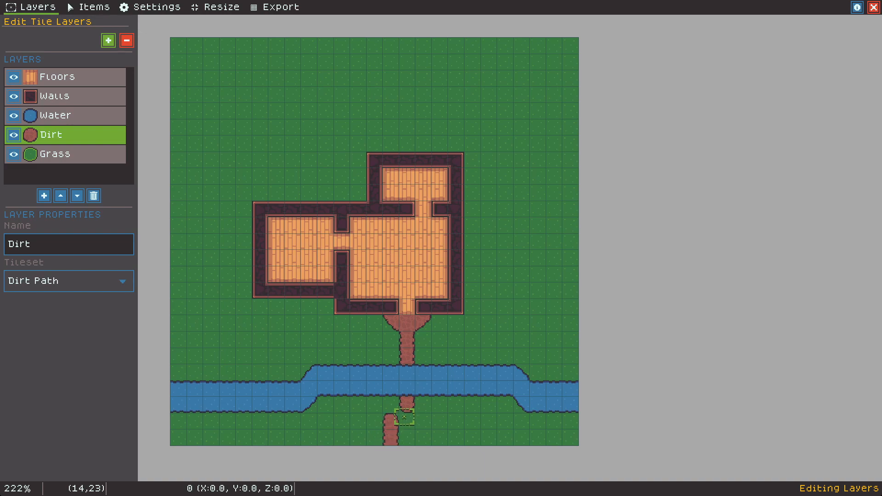
{"action": "left_click", "coordinate": [404, 417]}
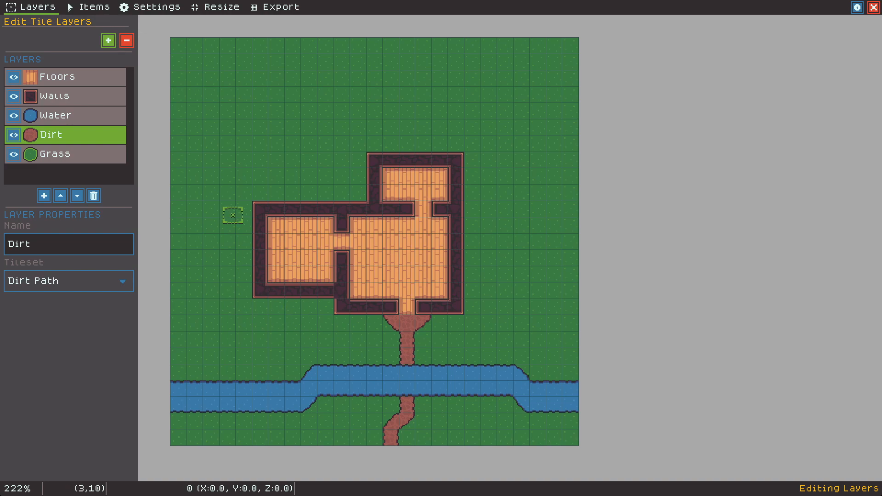
Step: Paint dirt patches projecting one tile beyond the cottage's west, north and east walls and the west room's south wall
{"action": "mouse_move", "coordinate": [243, 225]}
{"action": "left_mouse_down"}
{"action": "mouse_move", "coordinate": [227, 273]}
{"action": "mouse_move", "coordinate": [243, 273]}
{"action": "left_mouse_up"}
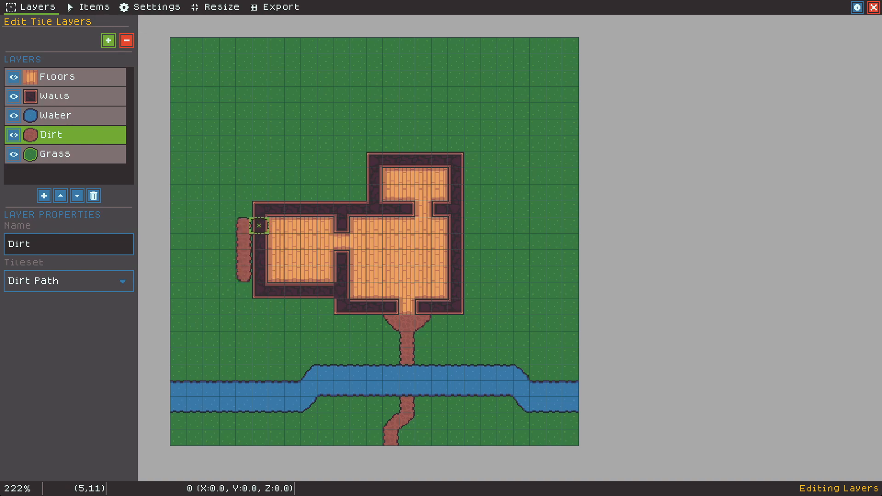
{"action": "left_click_drag", "start_coordinate": [243, 226], "coordinate": [260, 276]}
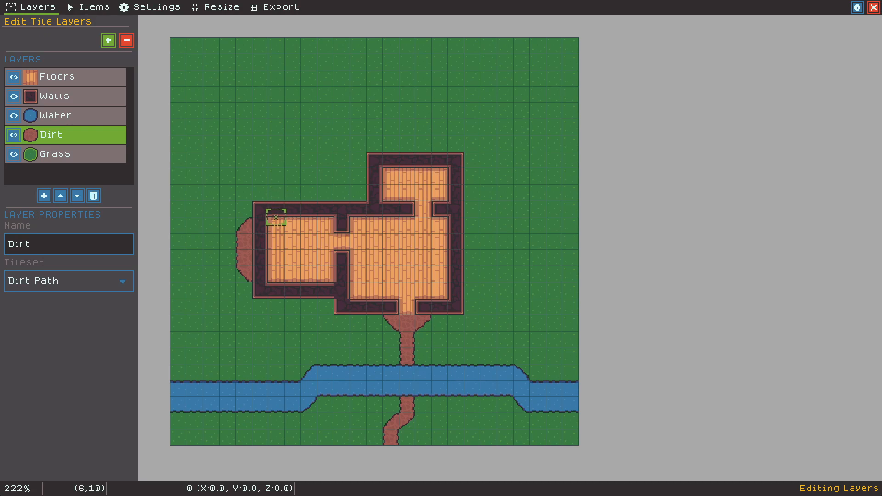
{"action": "left_click_drag", "start_coordinate": [275, 217], "coordinate": [351, 190]}
{"action": "left_click_drag", "start_coordinate": [392, 158], "coordinate": [437, 143]}
{"action": "left_click_drag", "start_coordinate": [451, 179], "coordinate": [472, 290]}
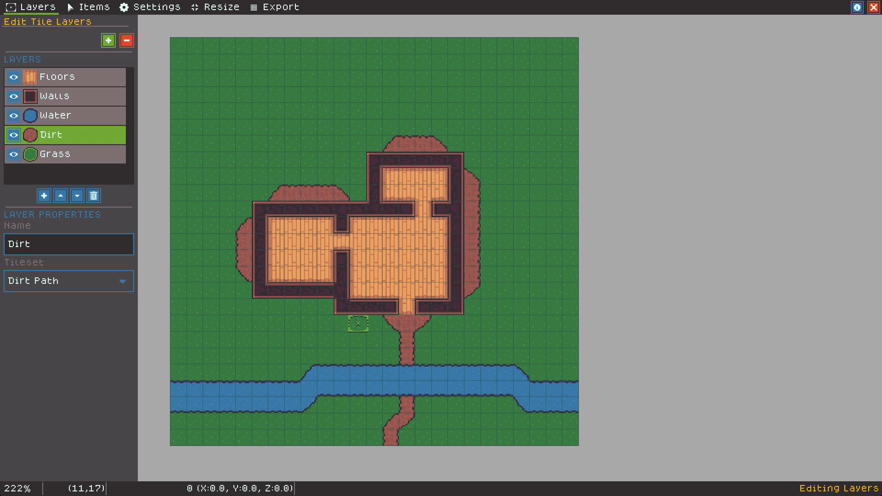
{"action": "left_click_drag", "start_coordinate": [274, 291], "coordinate": [325, 307]}
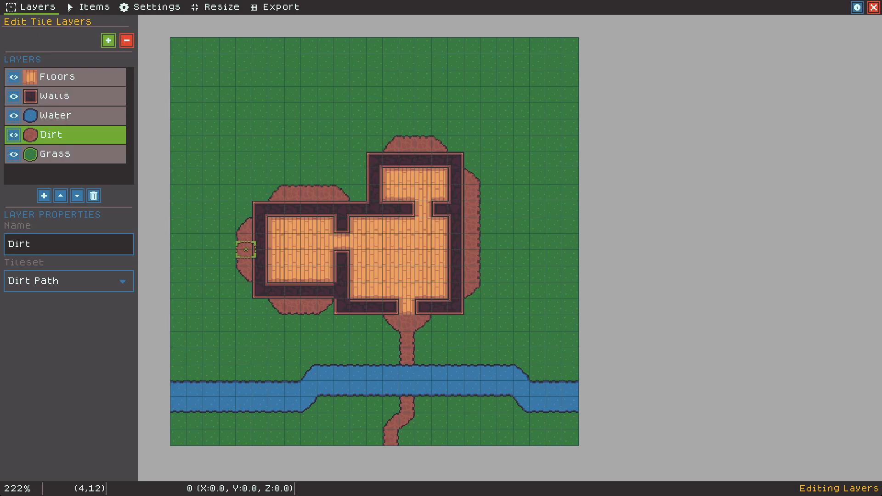
Step: Filter the placeable items by "tree" and place nine Tree md items on the grass around the cottage
{"action": "left_click", "coordinate": [90, 7]}
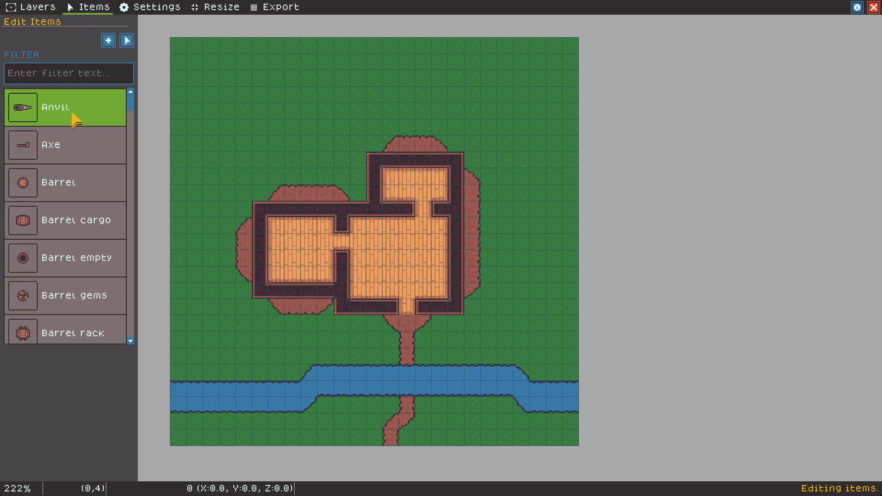
{"action": "left_click", "coordinate": [80, 74]}
{"action": "type", "text": "tree"}
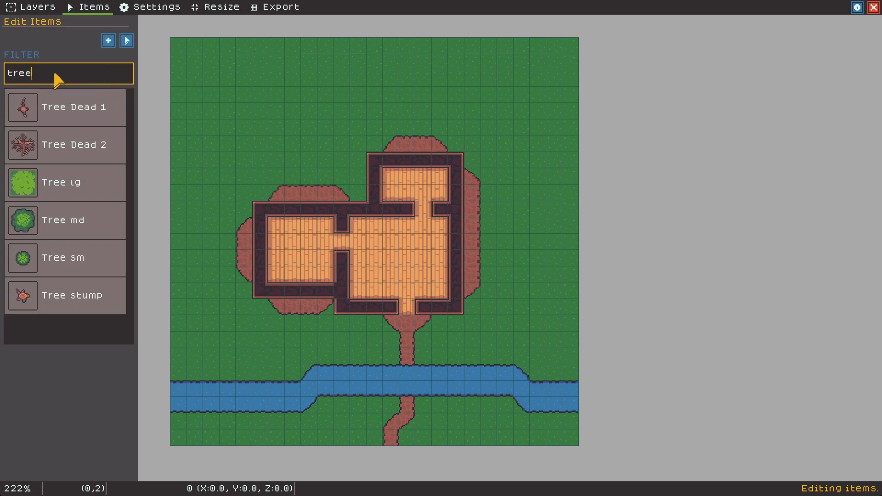
{"action": "left_click", "coordinate": [65, 220]}
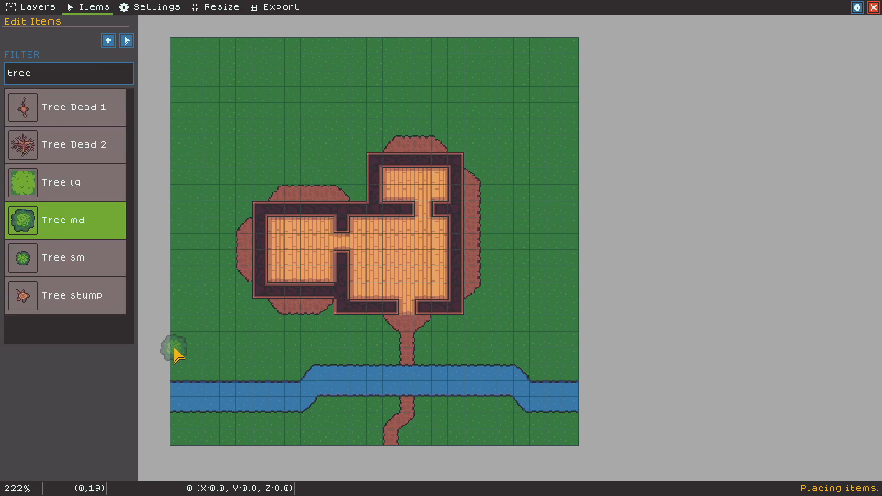
{"action": "left_click", "coordinate": [295, 357]}
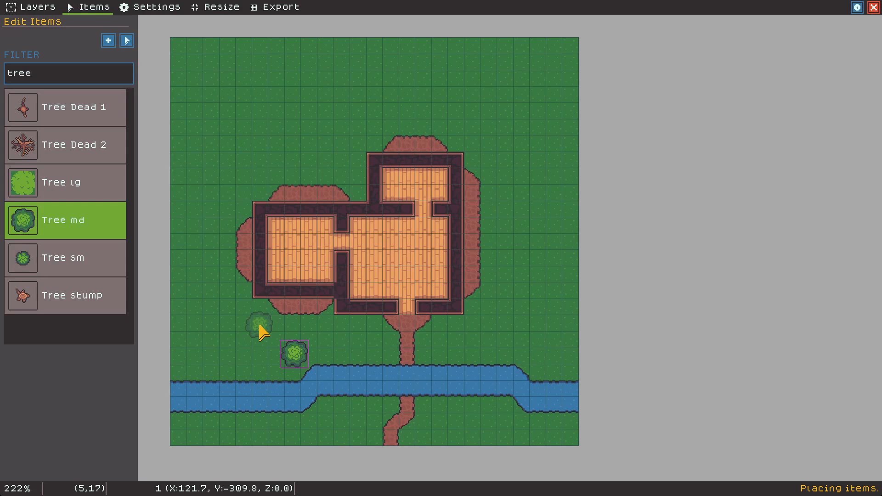
{"action": "left_click", "coordinate": [238, 318]}
{"action": "left_click", "coordinate": [218, 260]}
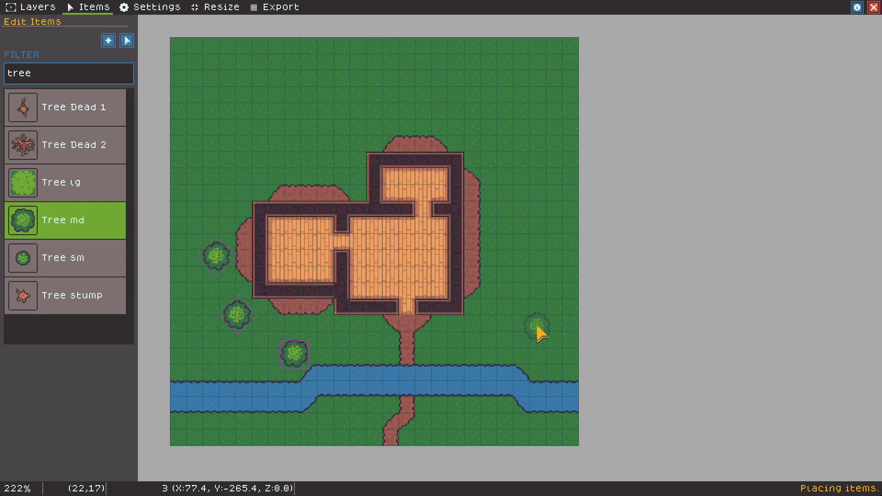
{"action": "left_click", "coordinate": [502, 304]}
{"action": "left_click", "coordinate": [506, 195]}
{"action": "left_click", "coordinate": [339, 177]}
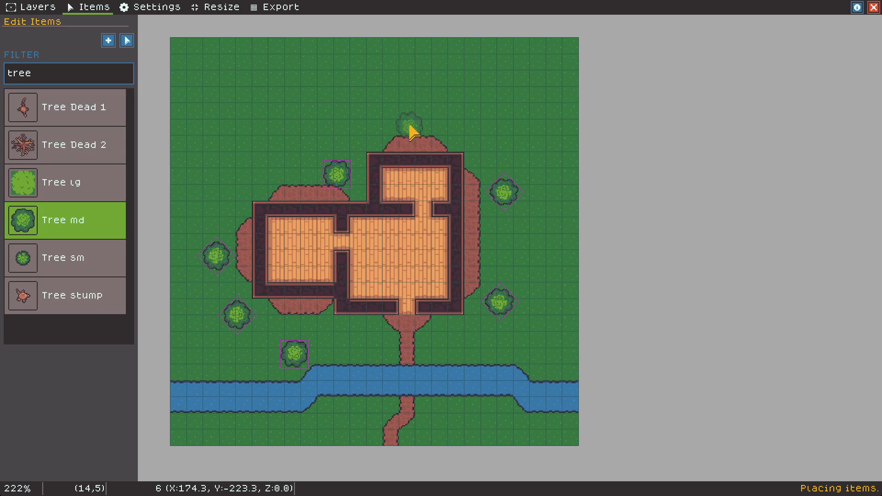
{"action": "left_click", "coordinate": [482, 143]}
{"action": "left_click", "coordinate": [553, 247]}
{"action": "left_click", "coordinate": [462, 338]}
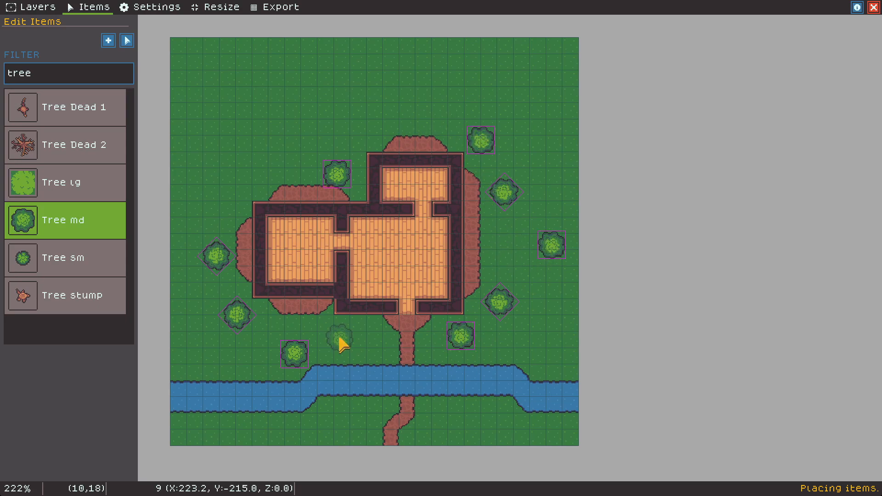
Step: Place thirteen Tree sm items on the grass around the cottage and south of the river
{"action": "left_click", "coordinate": [27, 260]}
{"action": "left_click", "coordinate": [264, 330]}
{"action": "left_click", "coordinate": [219, 282]}
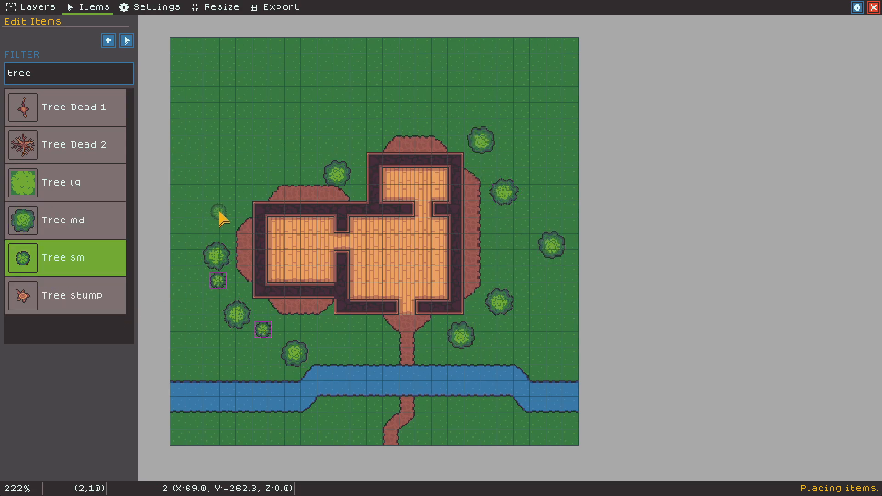
{"action": "left_click", "coordinate": [318, 157]}
{"action": "left_click", "coordinate": [287, 124]}
{"action": "left_click", "coordinate": [287, 161]}
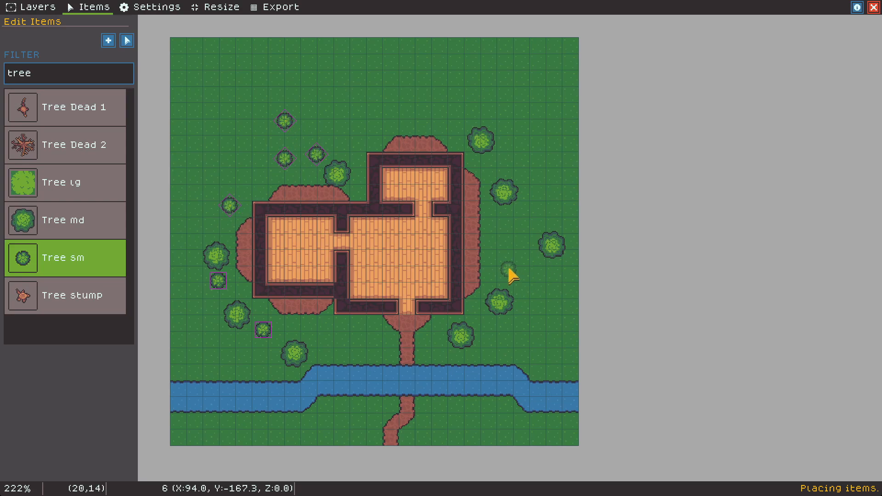
{"action": "left_click", "coordinate": [513, 274]}
{"action": "left_click", "coordinate": [544, 321]}
{"action": "left_click", "coordinate": [363, 345]}
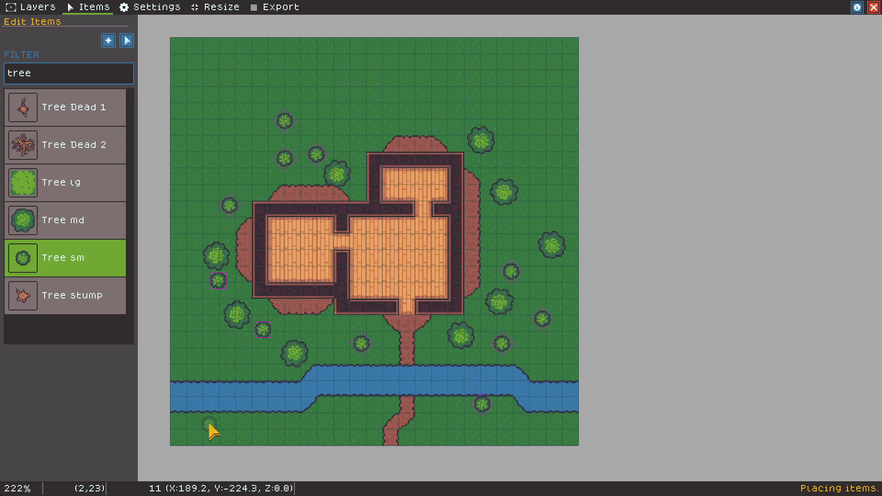
{"action": "left_click", "coordinate": [458, 419]}
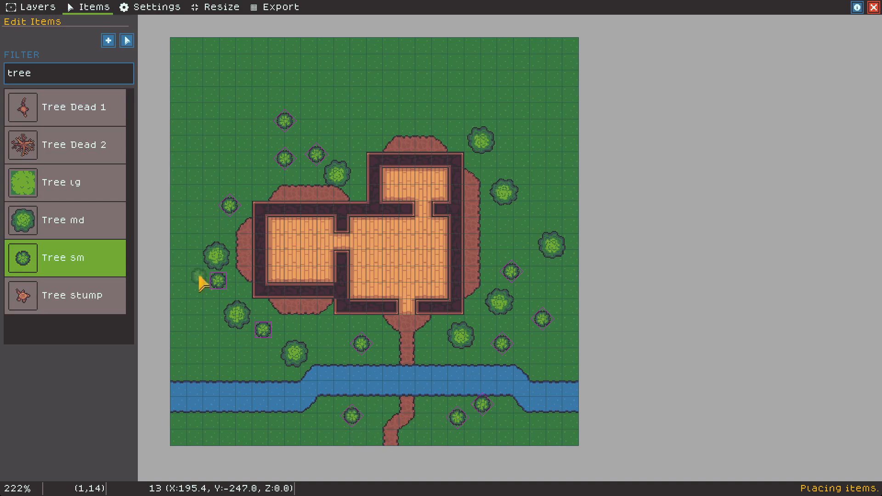
Step: Replace the item filter with "log" and choose the Log lg item for placing
{"action": "left_click", "coordinate": [95, 75]}
{"action": "key", "text": "BackSpace"}
{"action": "key", "text": "BackSpace"}
{"action": "key", "text": "BackSpace"}
{"action": "key", "text": "BackSpace"}
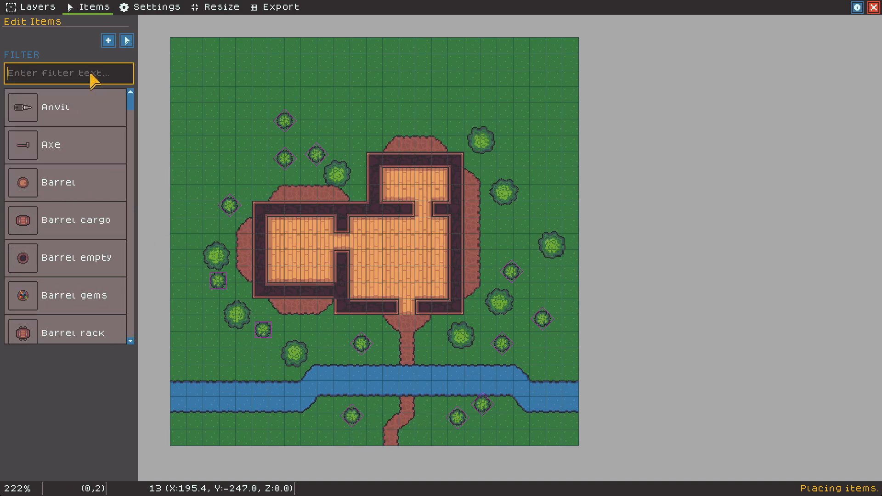
{"action": "type", "text": "log"}
{"action": "left_click", "coordinate": [29, 152]}
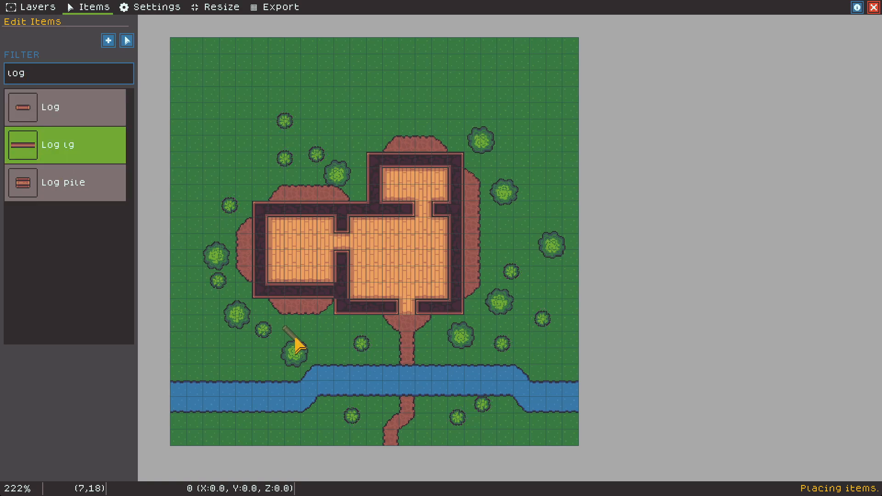
Step: Lay eight horizontal Log lg items side by side across the river where the dirt path crosses, forming a bridge
{"action": "scroll", "coordinate": [390, 370], "scroll_direction": "up", "scroll_amount": 3}
{"action": "left_click_drag", "start_coordinate": [468, 399], "coordinate": [503, 152]}
{"action": "key", "text": "r"}
{"action": "key", "text": "r"}
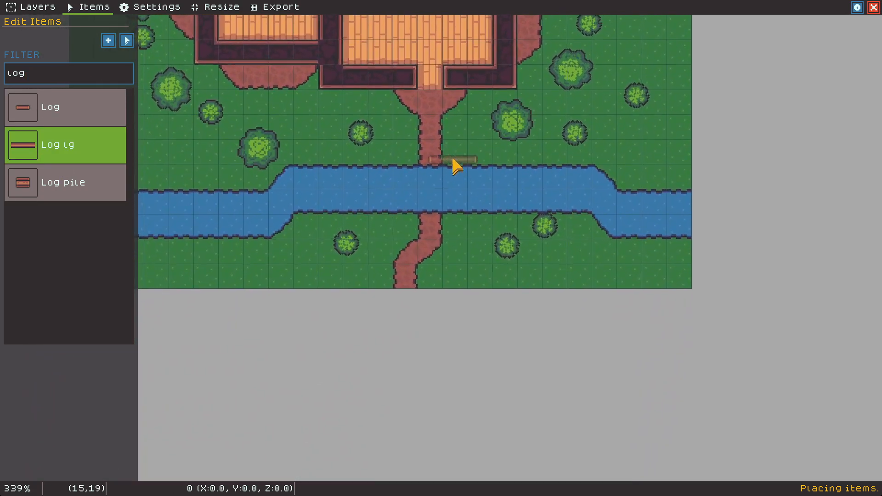
{"action": "left_click", "coordinate": [433, 171]}
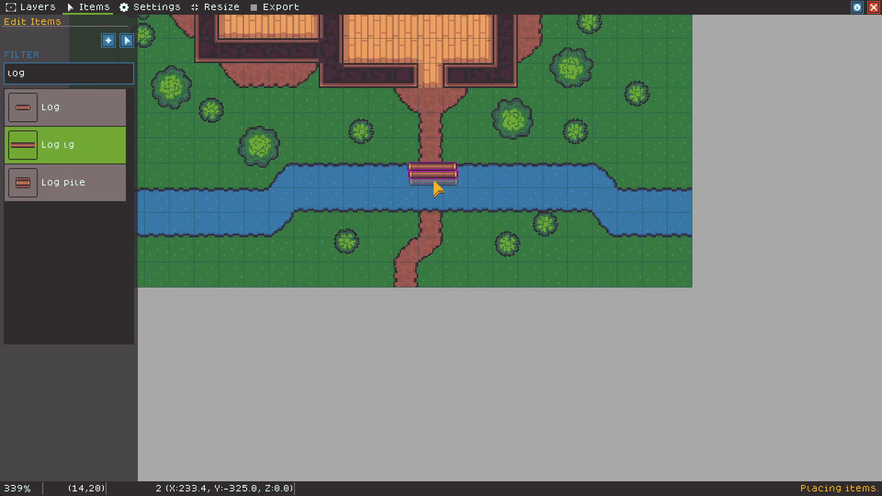
{"action": "left_click", "coordinate": [434, 183]}
{"action": "left_click", "coordinate": [434, 188]}
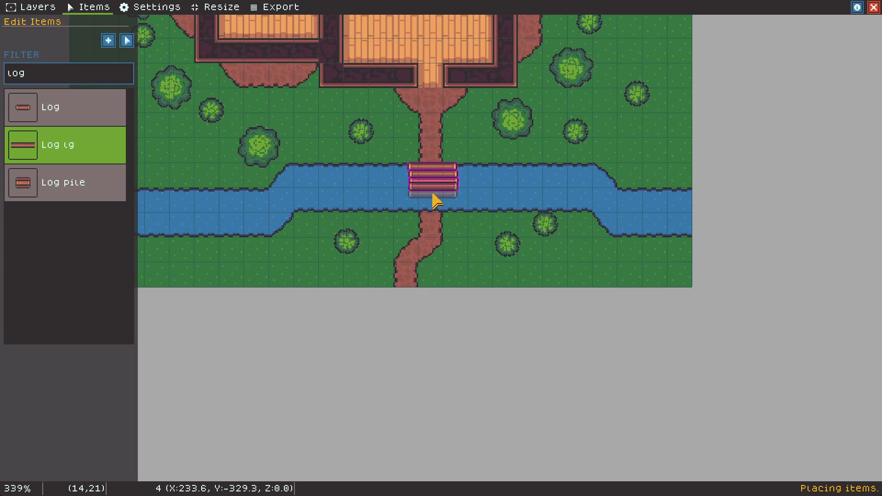
{"action": "left_click", "coordinate": [434, 202]}
{"action": "left_click", "coordinate": [433, 200]}
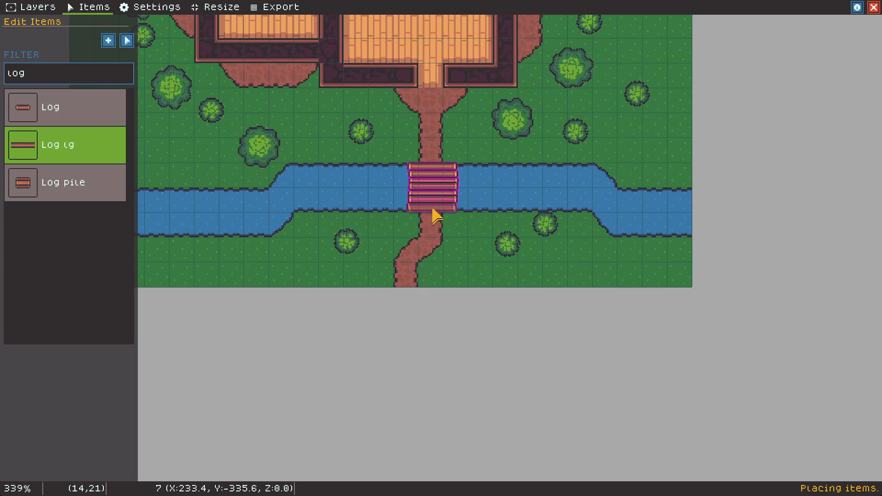
{"action": "left_click", "coordinate": [432, 218]}
{"action": "key", "text": "Escape"}
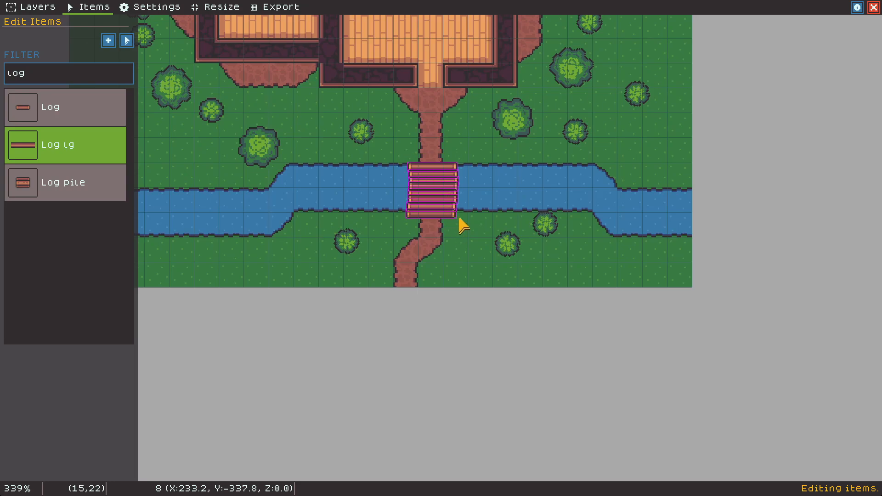
Step: Nudge the misaligned bridge logs sideways so the ends of all eight logs line up
{"action": "key", "text": "Left"}
{"action": "left_click_drag", "start_coordinate": [436, 176], "coordinate": [436, 173]}
{"action": "left_click", "coordinate": [495, 209]}
{"action": "scroll", "coordinate": [494, 167], "scroll_direction": "up", "scroll_amount": 5}
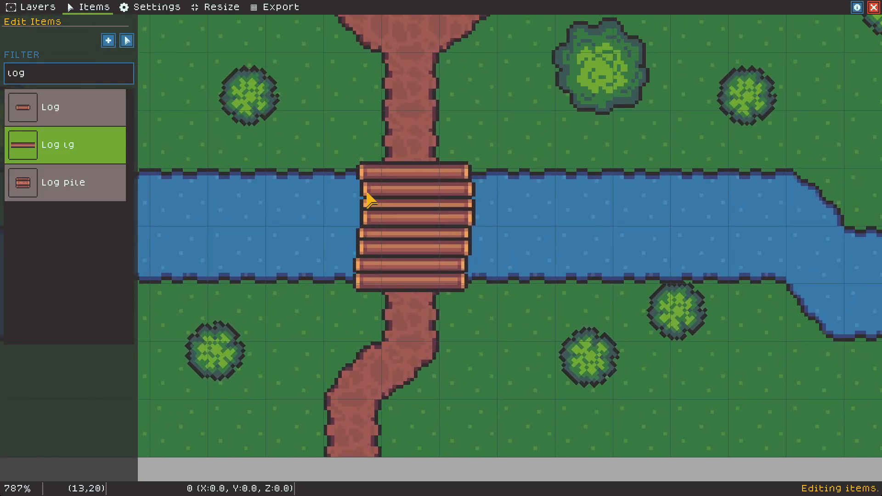
{"action": "left_click_drag", "start_coordinate": [418, 225], "coordinate": [421, 229]}
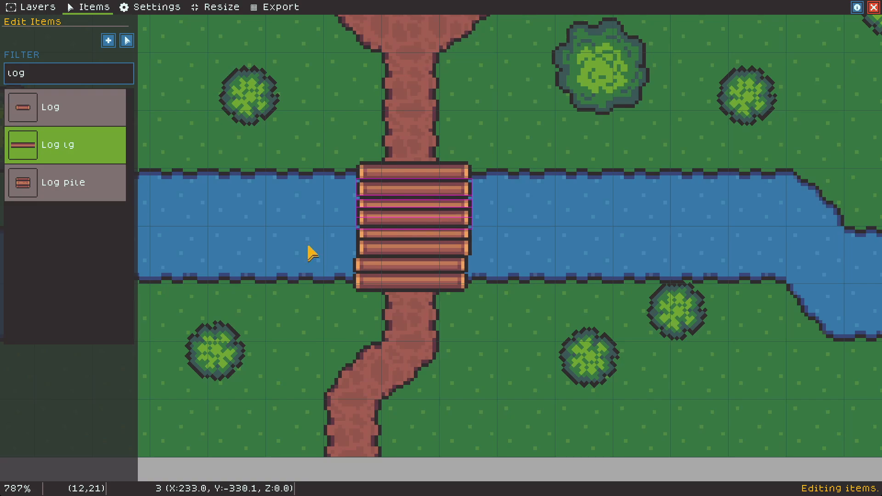
{"action": "left_click_drag", "start_coordinate": [331, 266], "coordinate": [353, 237]}
{"action": "key", "text": "Right"}
{"action": "left_click", "coordinate": [463, 302]}
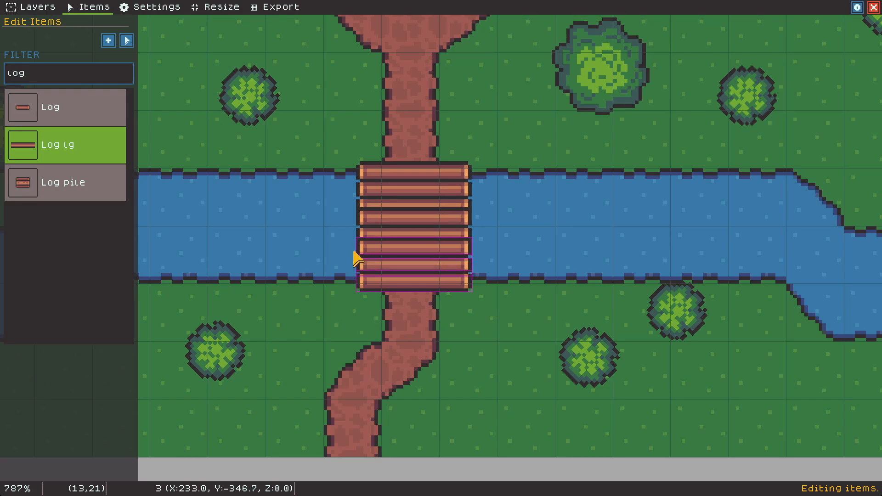
Step: Nudge groups of the lower bridge logs up and down to space the logs evenly across the river
{"action": "key", "text": "Down"}
{"action": "left_click", "coordinate": [556, 236]}
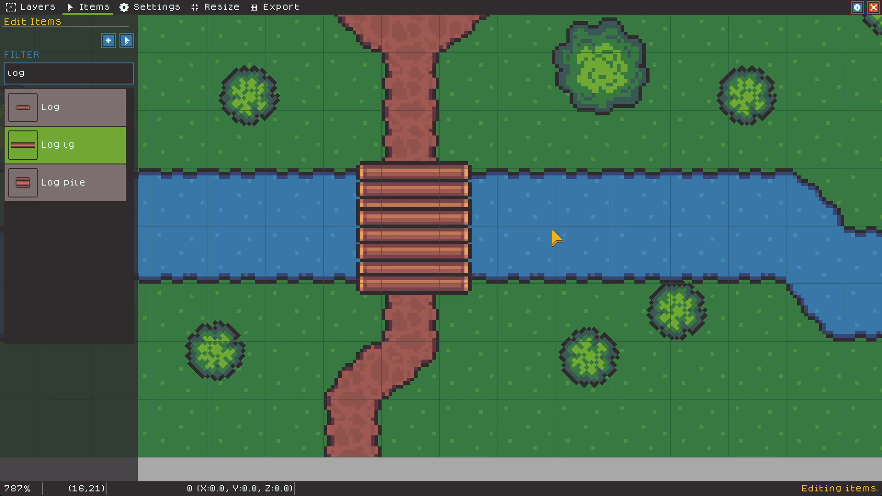
{"action": "left_click_drag", "start_coordinate": [497, 312], "coordinate": [345, 243]}
{"action": "key", "text": "Up"}
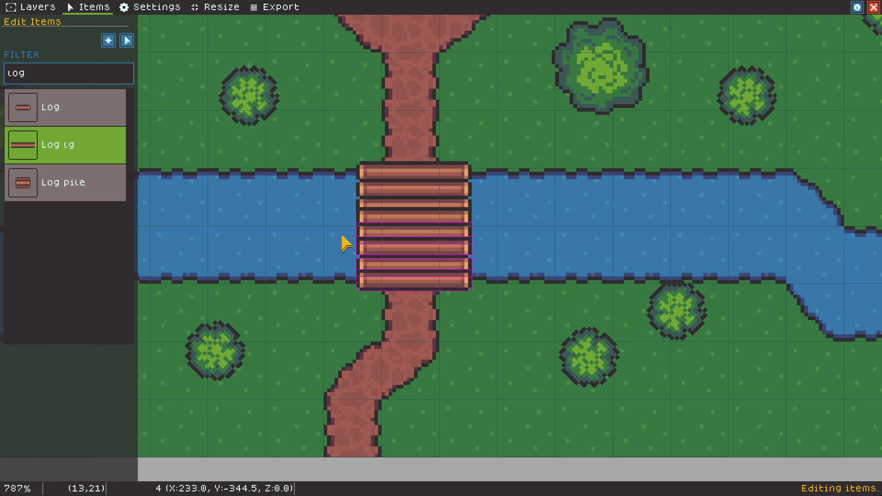
{"action": "key", "text": "Down"}
{"action": "key", "text": "Up"}
{"action": "left_click_drag", "start_coordinate": [484, 310], "coordinate": [349, 225]}
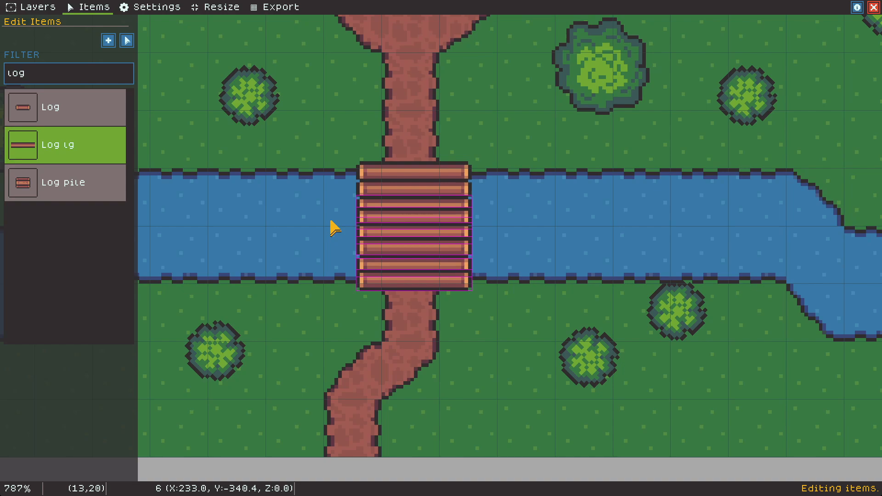
{"action": "key", "text": "Down"}
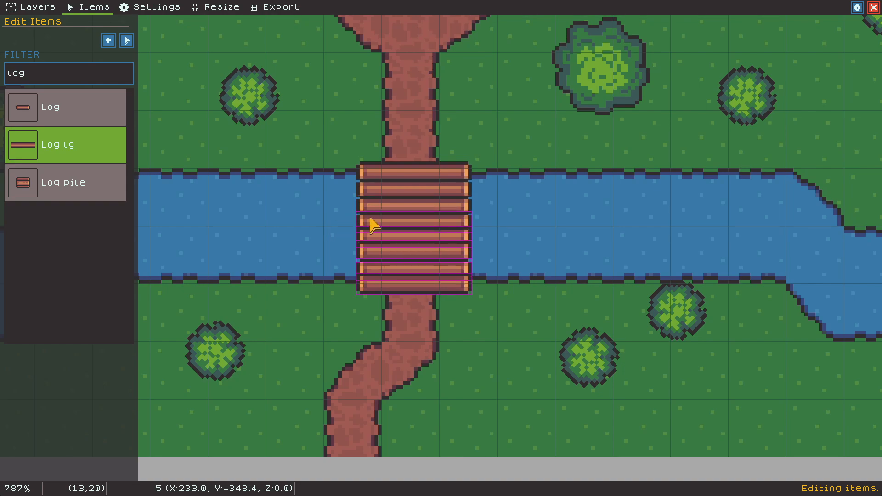
{"action": "left_click", "coordinate": [524, 252]}
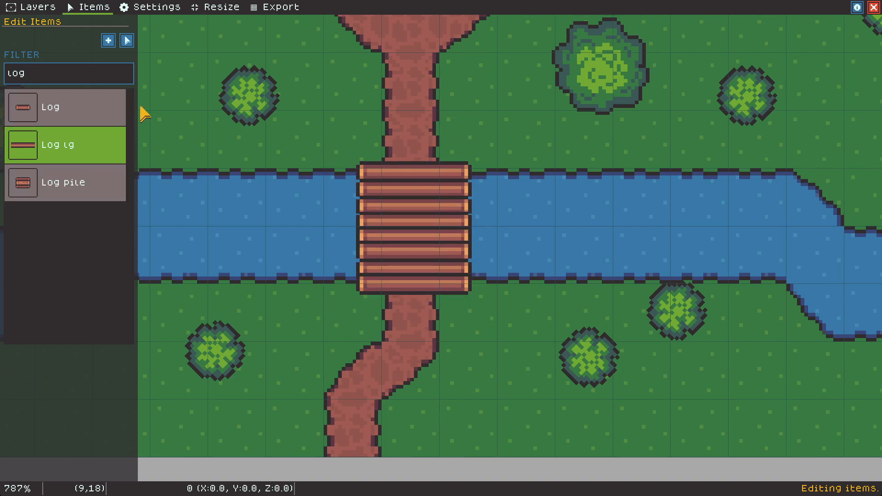
Step: Clear the "log" text from the item filter
{"action": "left_click", "coordinate": [43, 74]}
{"action": "key", "text": "BackSpace"}
{"action": "key", "text": "BackSpace"}
{"action": "key", "text": "BackSpace"}
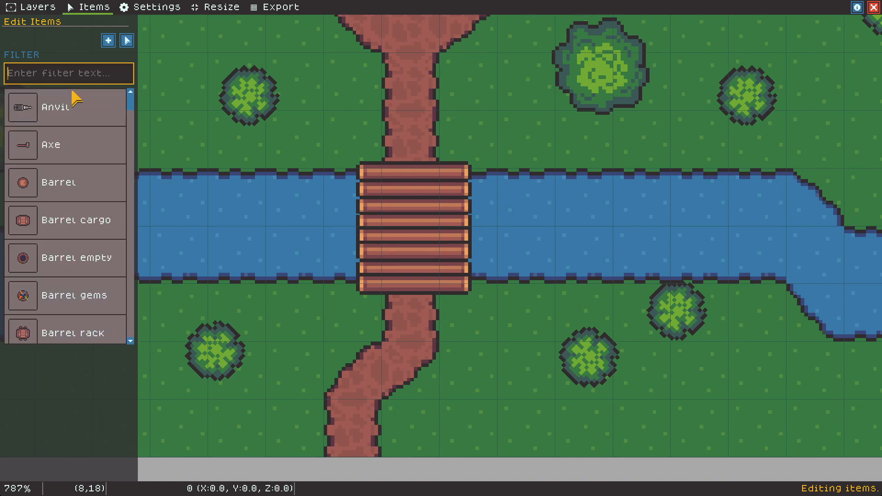
{"action": "type", "text": "pil"}
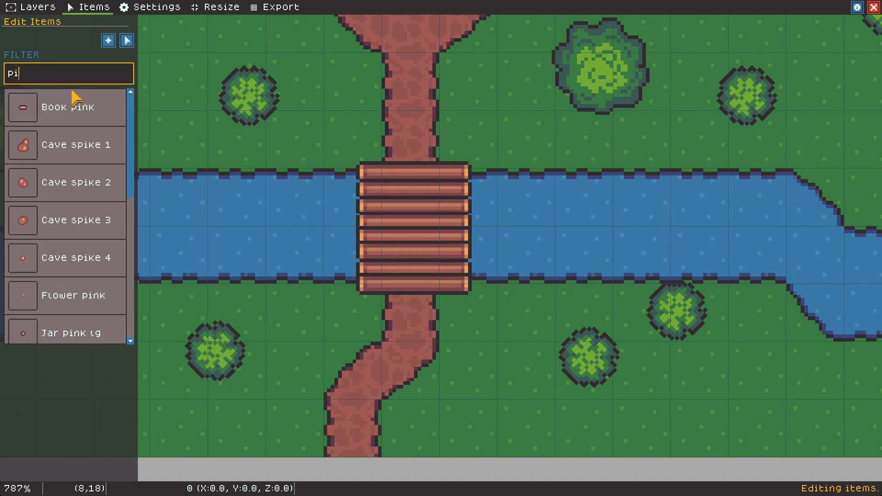
{"action": "key", "text": "BackSpace"}
{"action": "key", "text": "BackSpace"}
{"action": "key", "text": "BackSpace"}
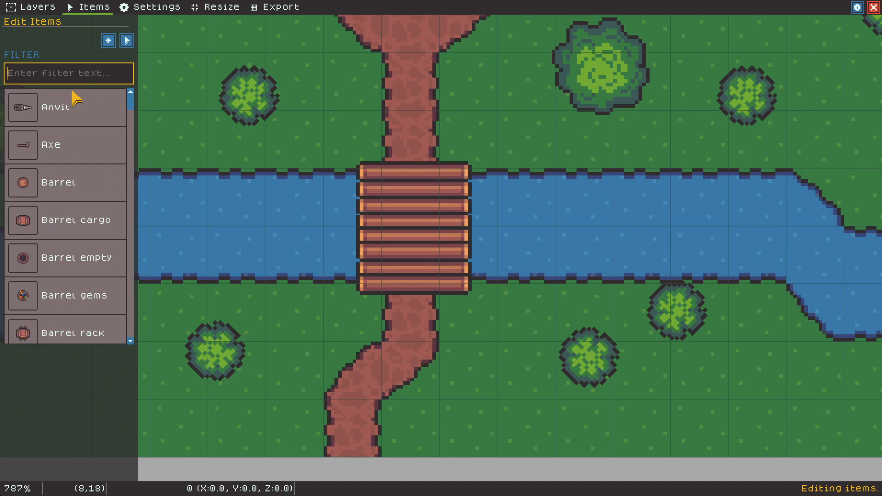
Step: Filter the items by "pos" and place a Post lg item at each of the log bridge's four corners
{"action": "type", "text": "pos"}
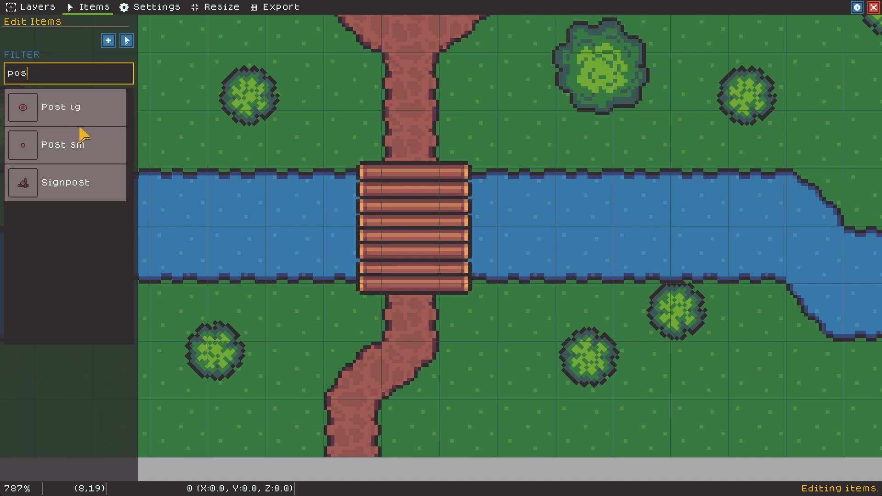
{"action": "left_click", "coordinate": [26, 119]}
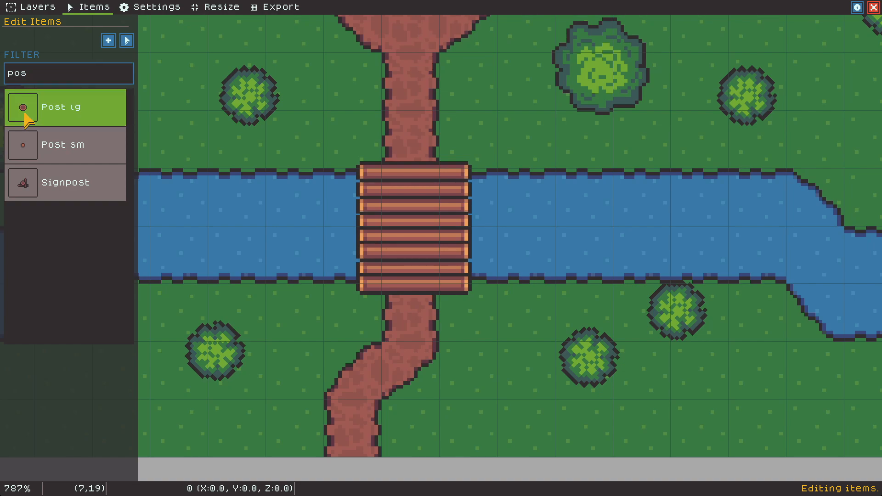
{"action": "left_click", "coordinate": [359, 298]}
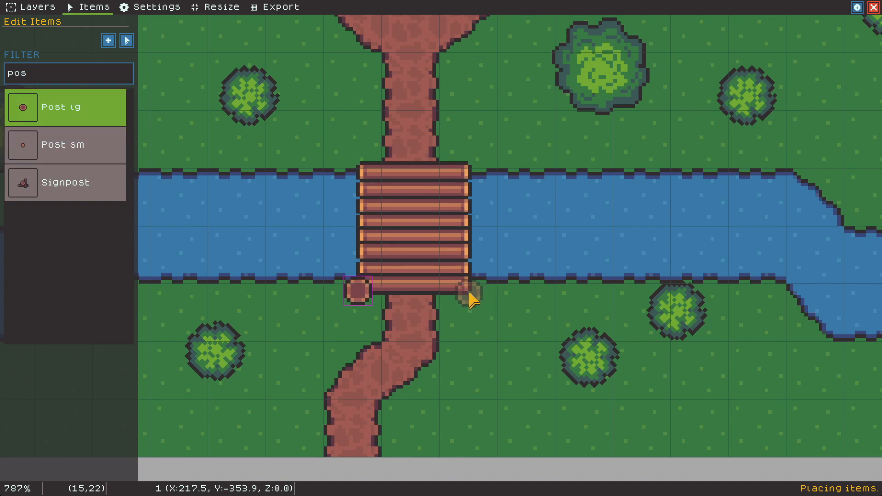
{"action": "left_click", "coordinate": [468, 295]}
{"action": "left_click", "coordinate": [469, 164]}
{"action": "left_click", "coordinate": [355, 161]}
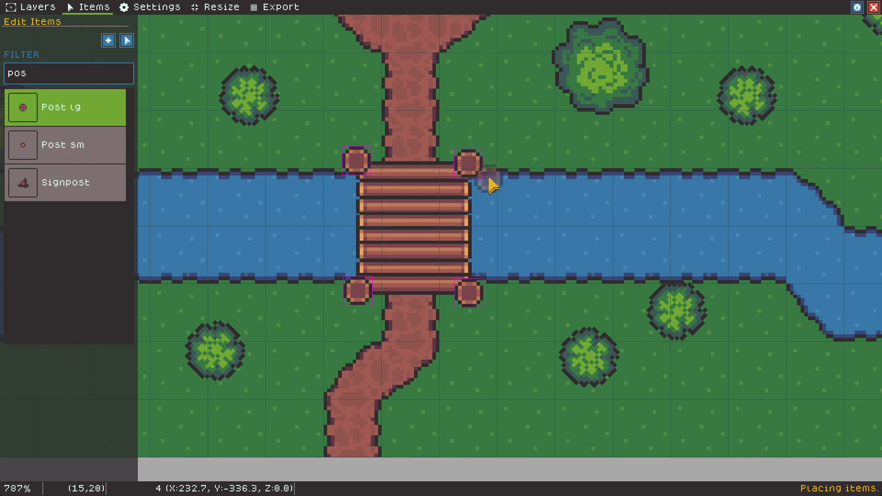
{"action": "key", "text": "Escape"}
Step: Filter the items by "stair" and place a Stairs stone sm item, rotated to descend south, just outside the south doorway
{"action": "scroll", "coordinate": [491, 313], "scroll_direction": "down", "scroll_amount": 3}
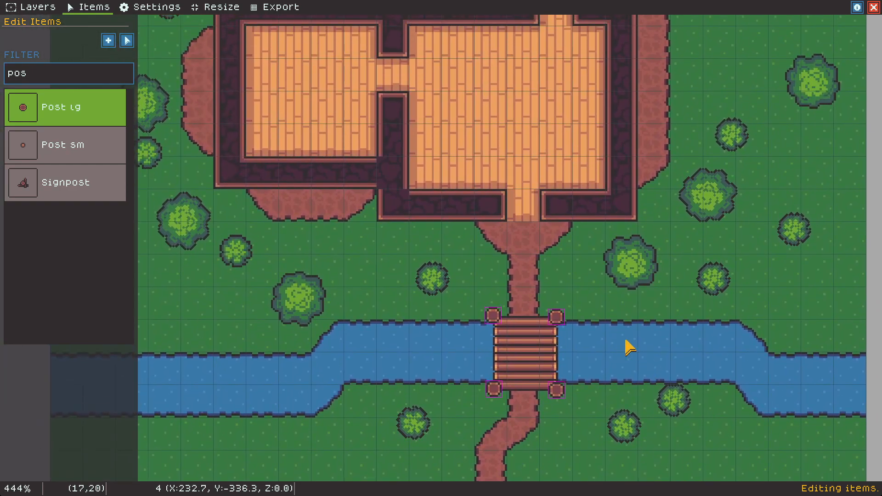
{"action": "left_click", "coordinate": [56, 84]}
{"action": "key", "text": "BackSpace"}
{"action": "key", "text": "BackSpace"}
{"action": "key", "text": "BackSpace"}
{"action": "type", "text": "stair"}
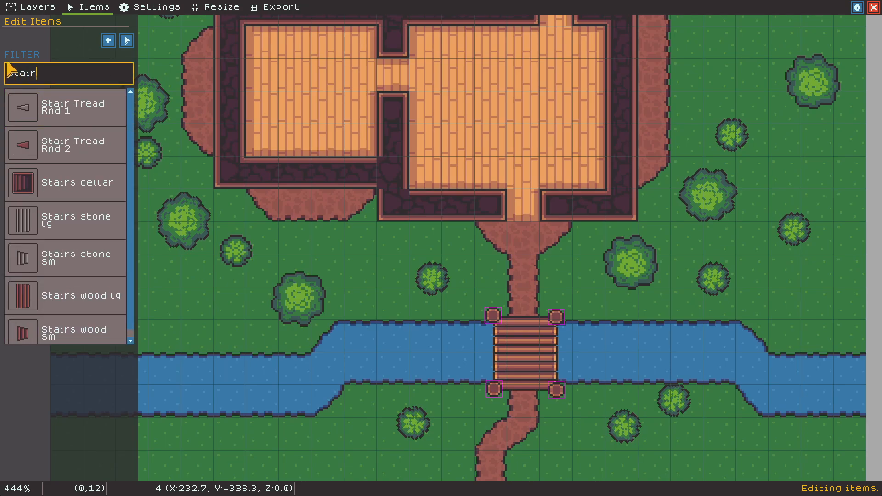
{"action": "scroll", "coordinate": [23, 248], "scroll_direction": "down", "scroll_amount": 1}
{"action": "left_click", "coordinate": [24, 241]}
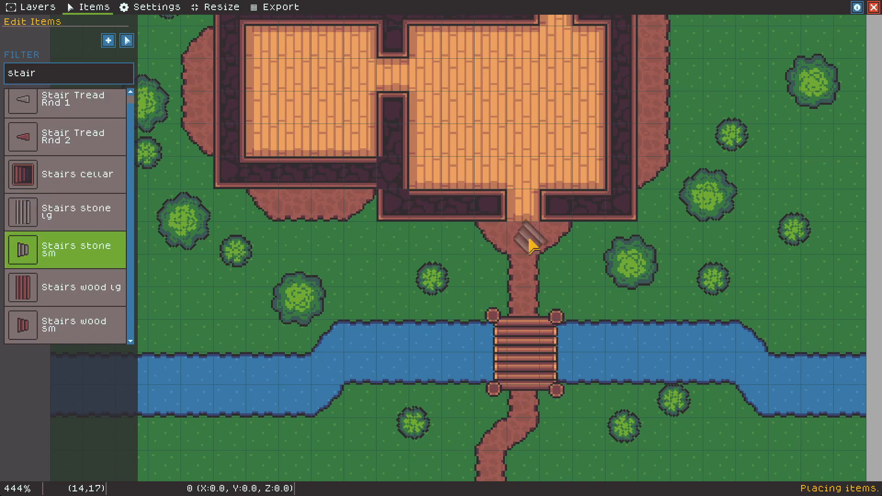
{"action": "scroll", "coordinate": [528, 238], "scroll_direction": "down", "scroll_amount": 5}
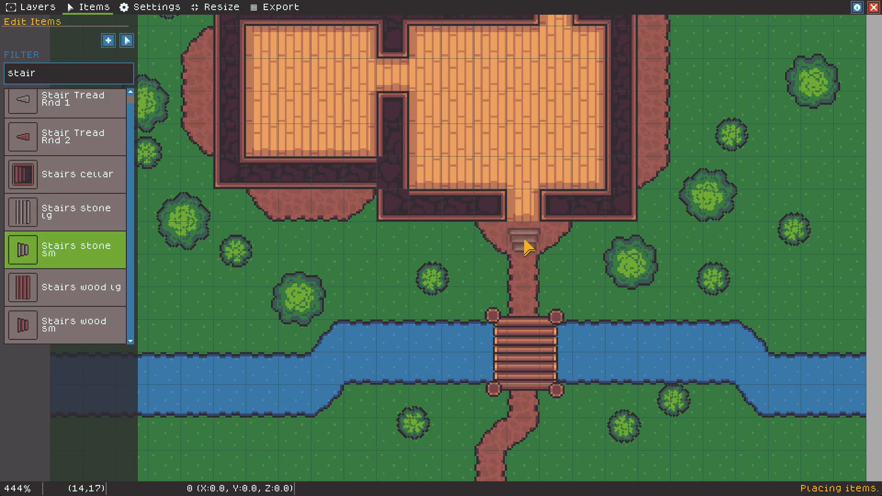
{"action": "left_click", "coordinate": [525, 238]}
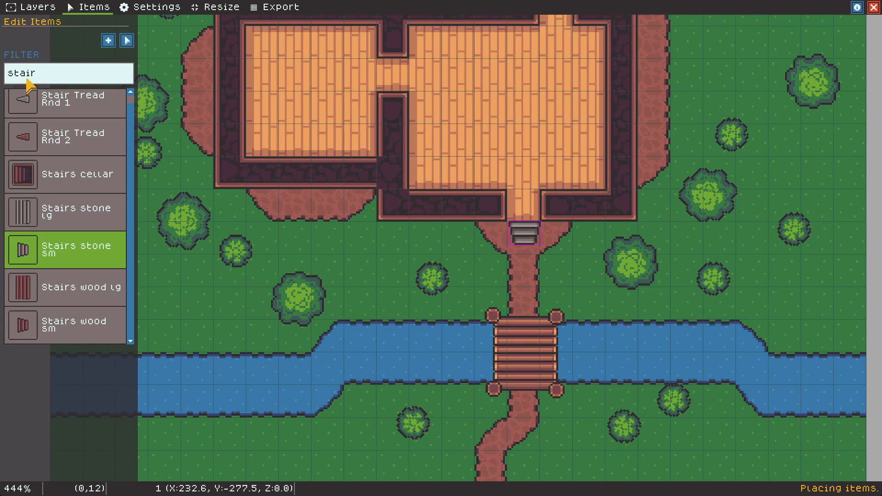
Step: Filter the items by "door" and place a Door wood item in each of the cottage's three doorways, aligned with its wall
{"action": "left_click", "coordinate": [53, 73]}
{"action": "type", "text": "door"}
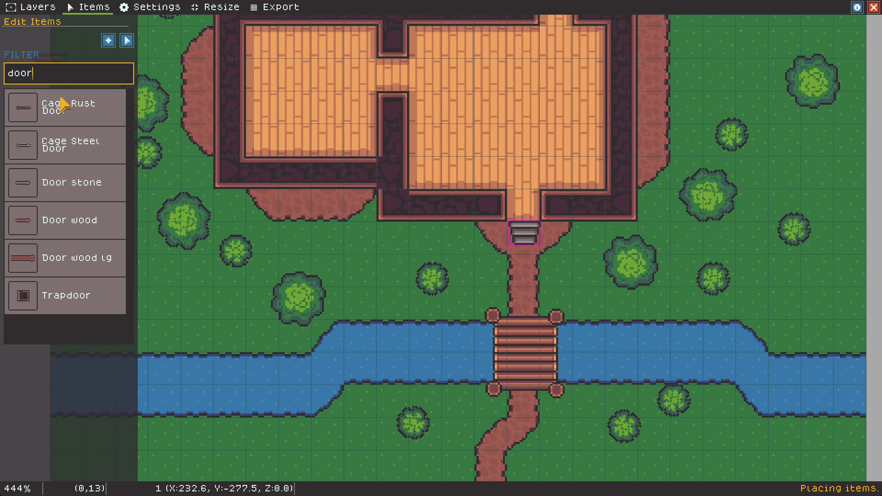
{"action": "left_click", "coordinate": [37, 222]}
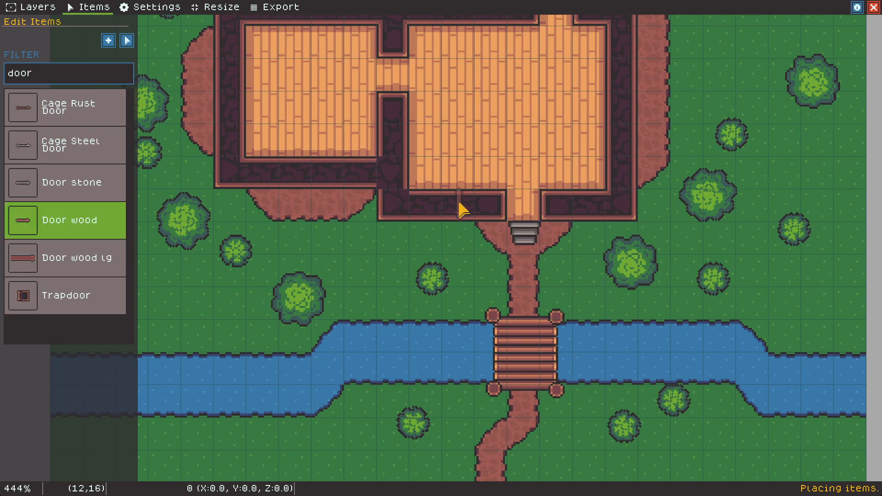
{"action": "left_click", "coordinate": [524, 205]}
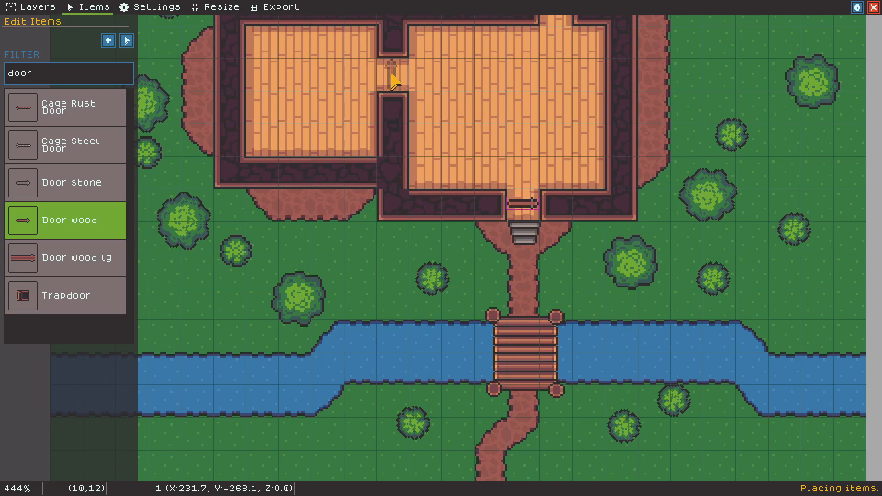
{"action": "left_click", "coordinate": [393, 78]}
{"action": "left_click_drag", "start_coordinate": [571, 50], "coordinate": [576, 163]}
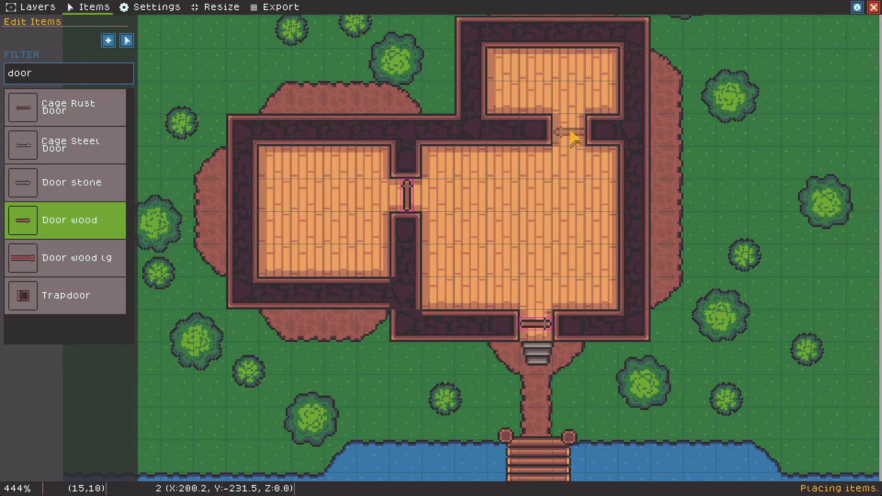
{"action": "left_click", "coordinate": [570, 132]}
{"action": "left_click_drag", "start_coordinate": [528, 213], "coordinate": [473, 214]}
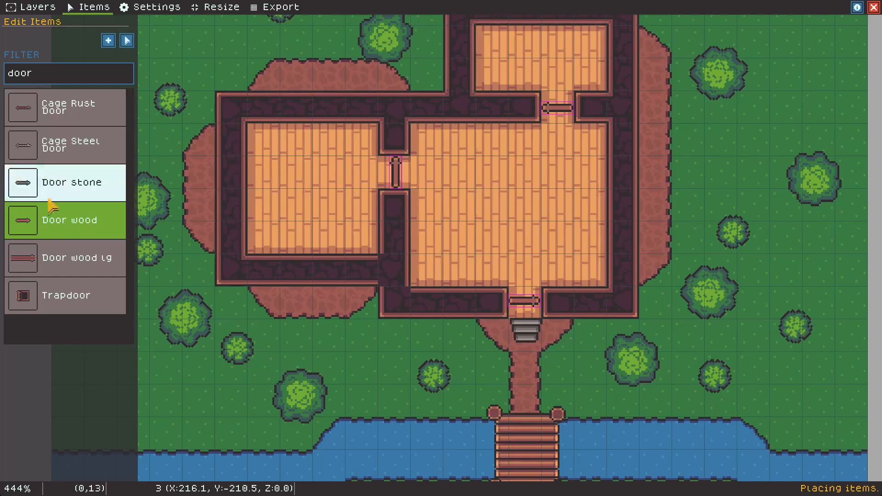
Step: Filter the items by "couc" and place a Couch blue item, rotated diagonally, in the southwest part of the main room
{"action": "left_click", "coordinate": [63, 74]}
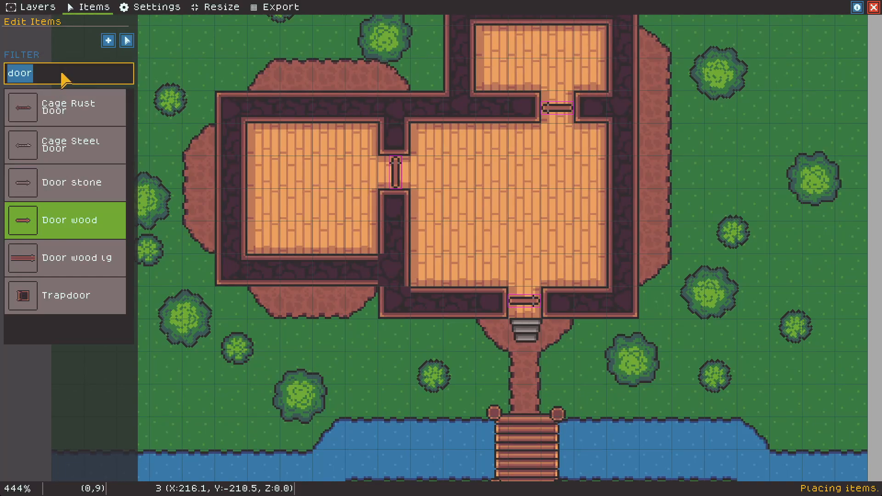
{"action": "type", "text": "couc"}
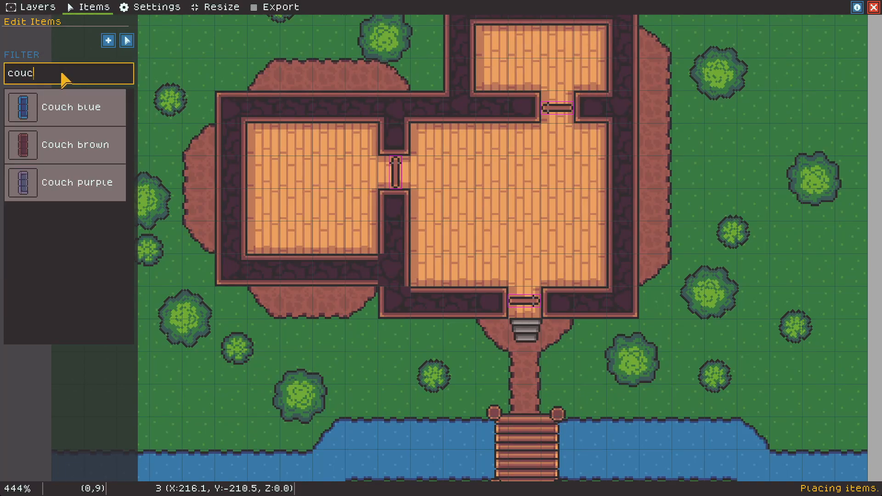
{"action": "left_click", "coordinate": [18, 120]}
{"action": "scroll", "coordinate": [486, 215], "scroll_direction": "down", "scroll_amount": 8}
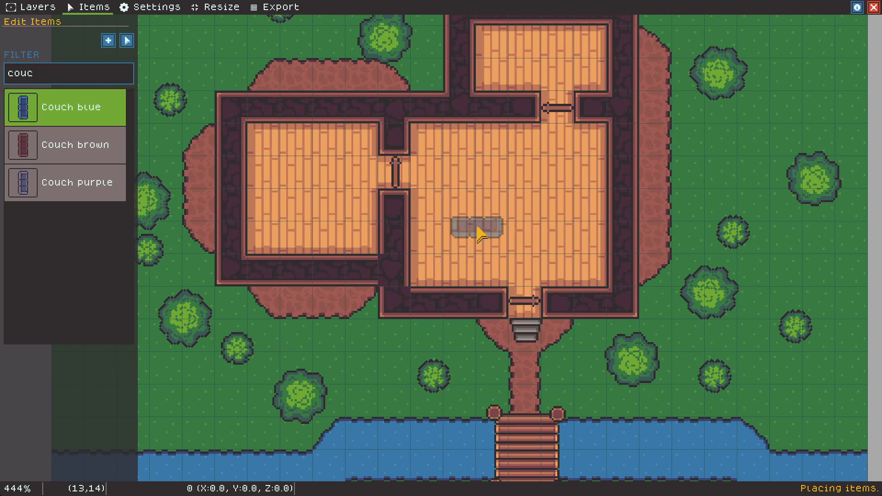
{"action": "scroll", "coordinate": [471, 234], "scroll_direction": "down", "scroll_amount": 1}
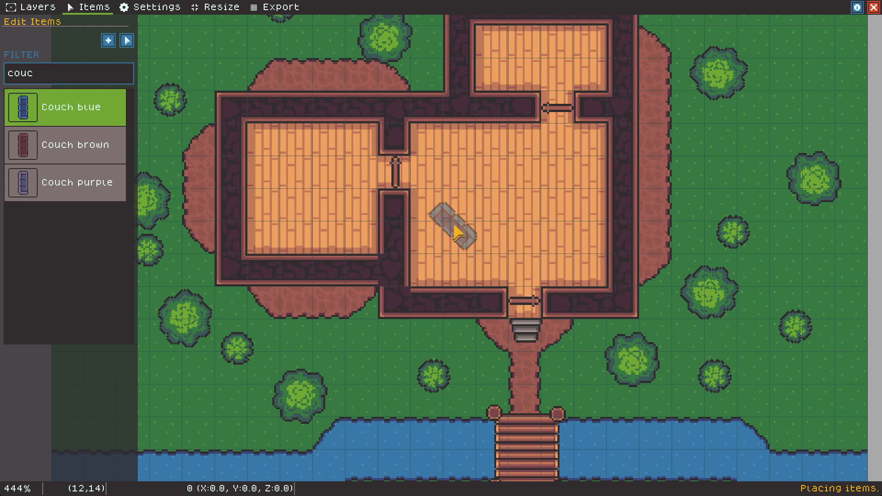
{"action": "left_click", "coordinate": [468, 229]}
Step: Filter the items by "fire", place a Fireplace in the main room's southwest corner and shift the blue couch slightly farther east
{"action": "left_click", "coordinate": [89, 74]}
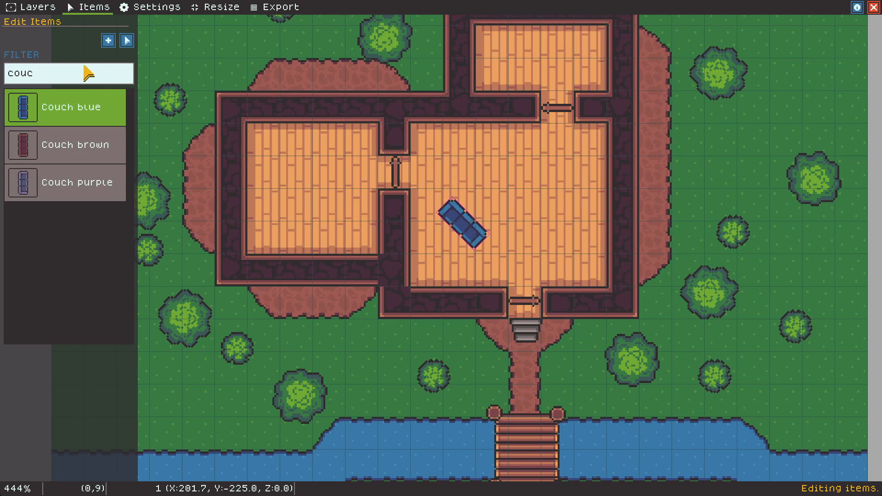
{"action": "type", "text": "f"}
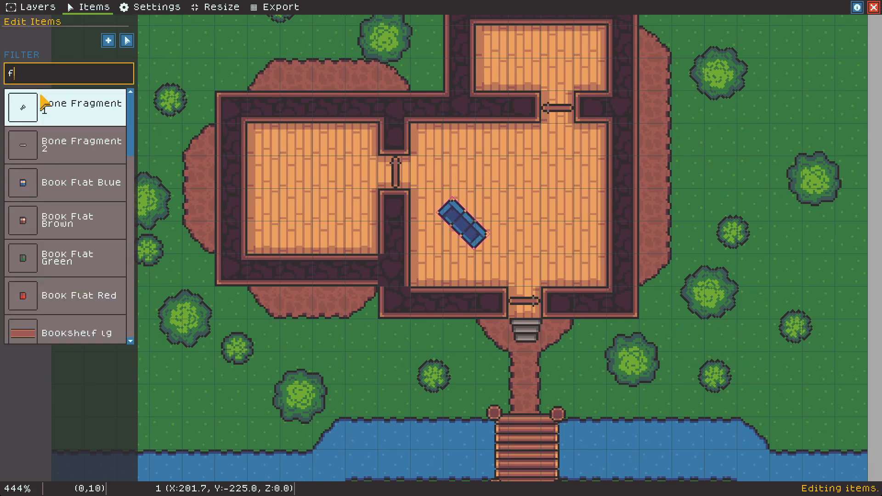
{"action": "type", "text": "ire"}
{"action": "left_click", "coordinate": [64, 183]}
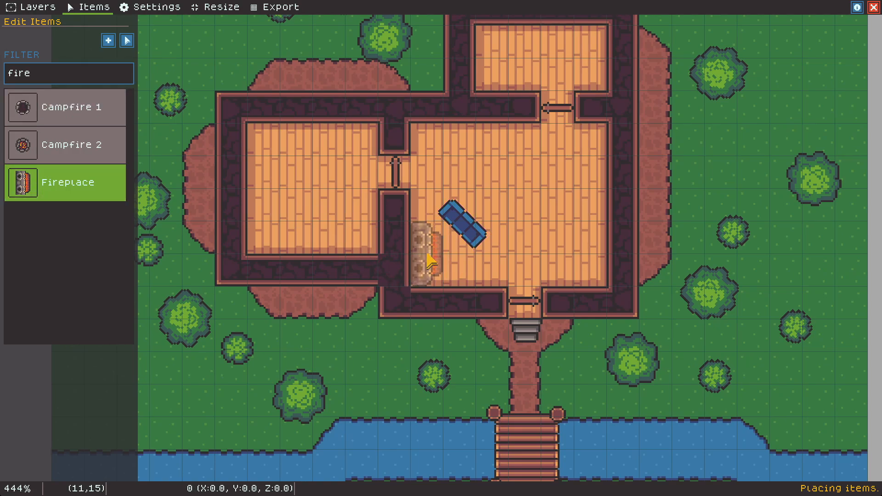
{"action": "left_click", "coordinate": [428, 258]}
{"action": "right_click", "coordinate": [553, 228]}
{"action": "scroll", "coordinate": [538, 246], "scroll_direction": "down", "scroll_amount": 5}
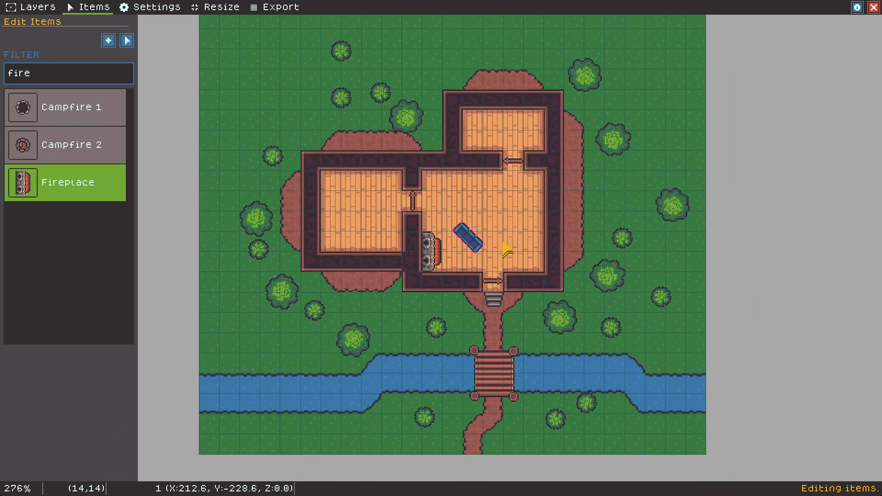
{"action": "left_click", "coordinate": [520, 232]}
Step: Clear the item filter and place three overlapping Barrel items in the northwest corner of the west room
{"action": "key", "text": "BackSpace"}
{"action": "key", "text": "BackSpace"}
{"action": "key", "text": "BackSpace"}
{"action": "key", "text": "BackSpace"}
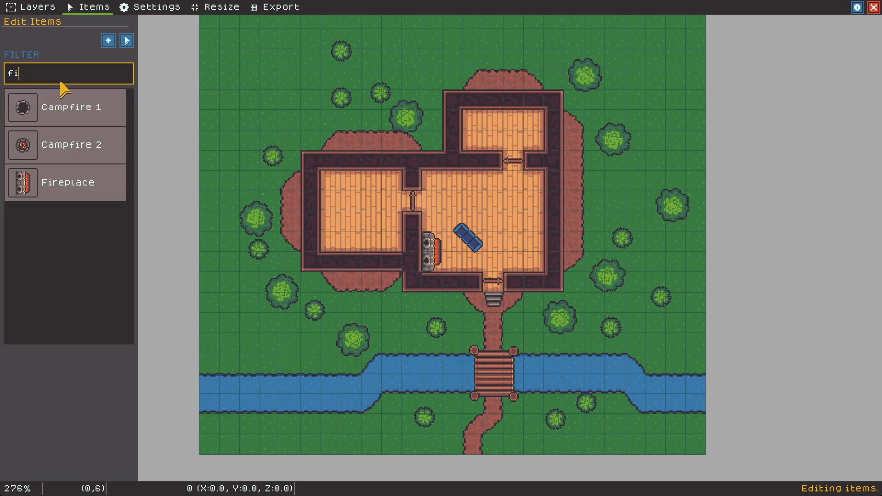
{"action": "scroll", "coordinate": [92, 216], "scroll_direction": "down", "scroll_amount": 1}
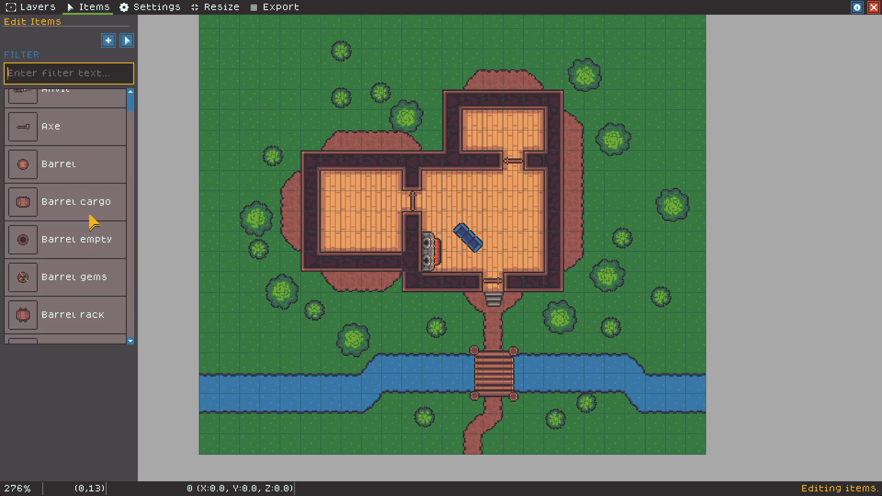
{"action": "left_click", "coordinate": [43, 171]}
{"action": "scroll", "coordinate": [588, 139], "scroll_direction": "up", "scroll_amount": 2}
{"action": "left_click_drag", "start_coordinate": [518, 128], "coordinate": [539, 276]}
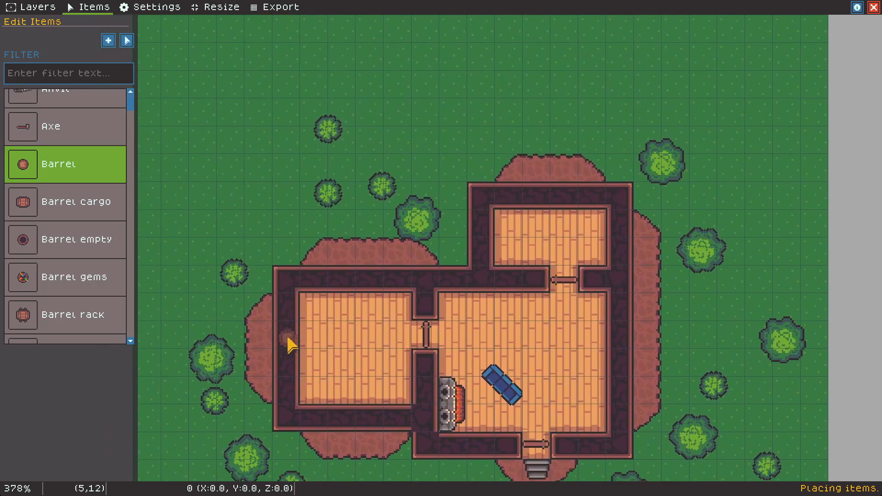
{"action": "left_click", "coordinate": [312, 302]}
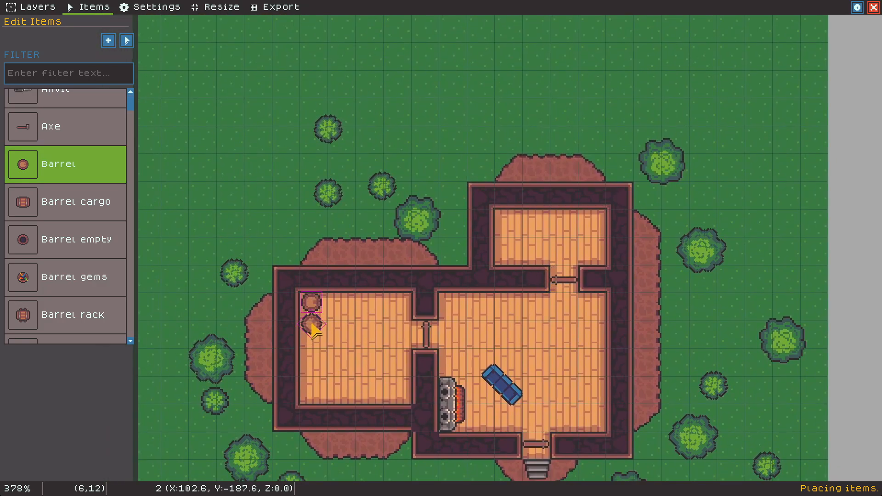
{"action": "left_click", "coordinate": [311, 312]}
{"action": "right_click", "coordinate": [383, 335]}
{"action": "left_click", "coordinate": [352, 339]}
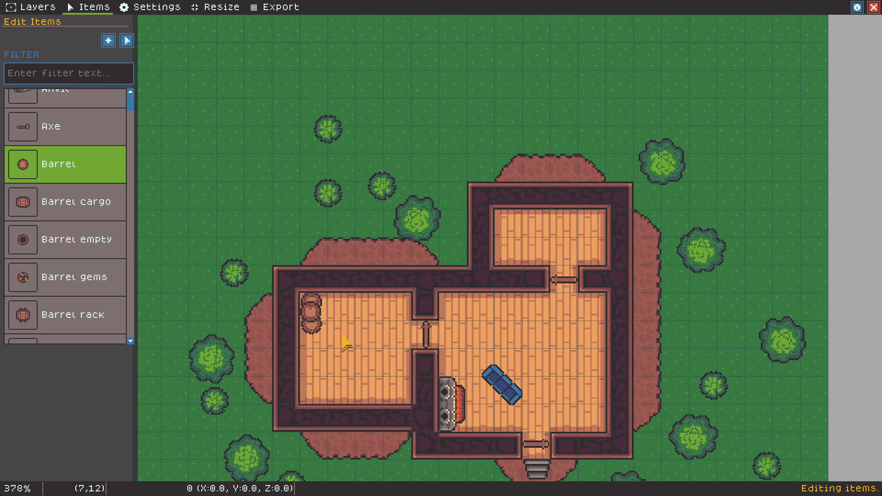
Step: Try raising and lowering the southernmost barrel's height relative to the overlapping barrels
{"action": "left_click", "coordinate": [317, 332]}
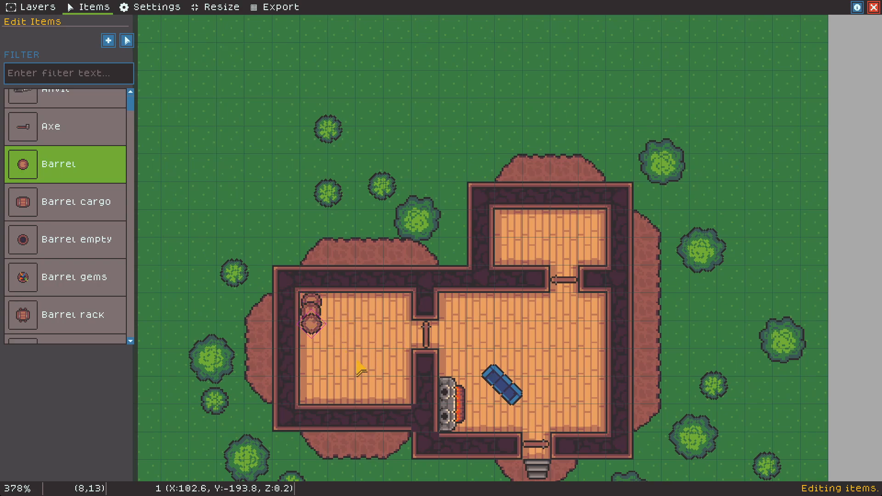
{"action": "key", "text": "Page_Down"}
{"action": "key", "text": "Page_Down"}
{"action": "key", "text": "Page_Down"}
{"action": "key", "text": "Page_Up"}
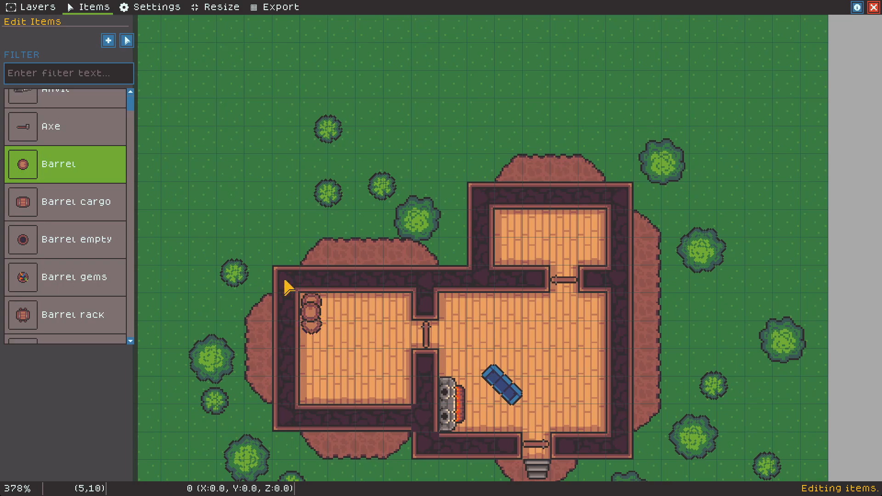
Step: Try duplicating the group of three barrels with rotation, and discard the copy
{"action": "left_click_drag", "start_coordinate": [285, 289], "coordinate": [388, 386]}
{"action": "key", "text": "ctrl+c"}
{"action": "key", "text": "ctrl+v"}
{"action": "key", "text": "r"}
{"action": "key", "text": "r"}
{"action": "key", "text": "r"}
{"action": "key", "text": "r"}
{"action": "key", "text": "Escape"}
{"action": "key", "text": "Delete"}
Step: Filter the items by "rug" and place a Rug round blue item in front of the fireplace, overlapping the couch
{"action": "left_click_drag", "start_coordinate": [583, 344], "coordinate": [518, 318]}
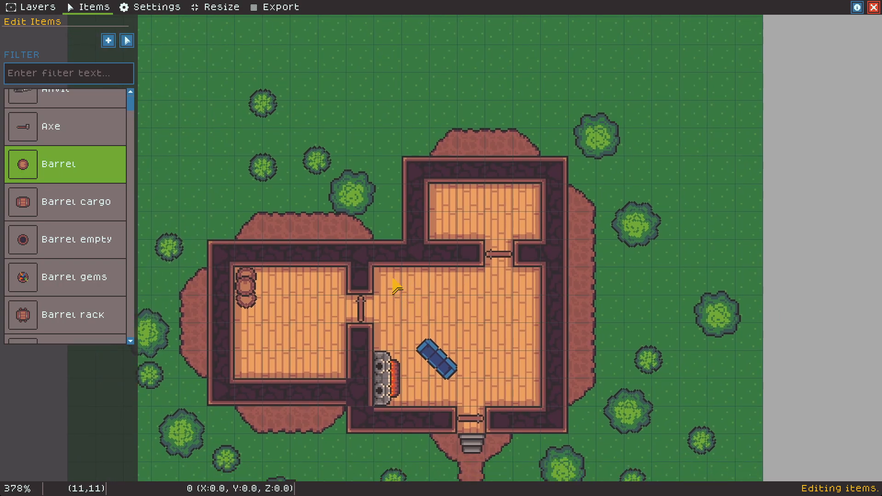
{"action": "left_click", "coordinate": [92, 75]}
{"action": "type", "text": "ru"}
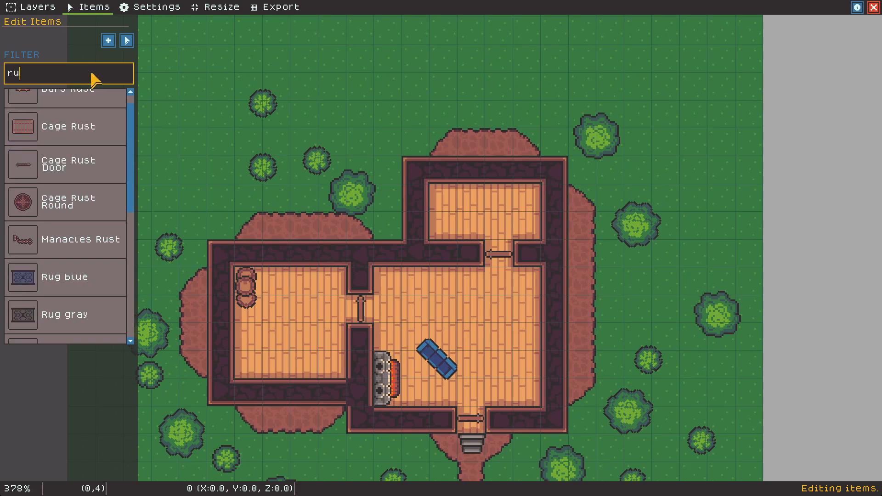
{"action": "type", "text": "g"}
{"action": "left_click", "coordinate": [69, 239]}
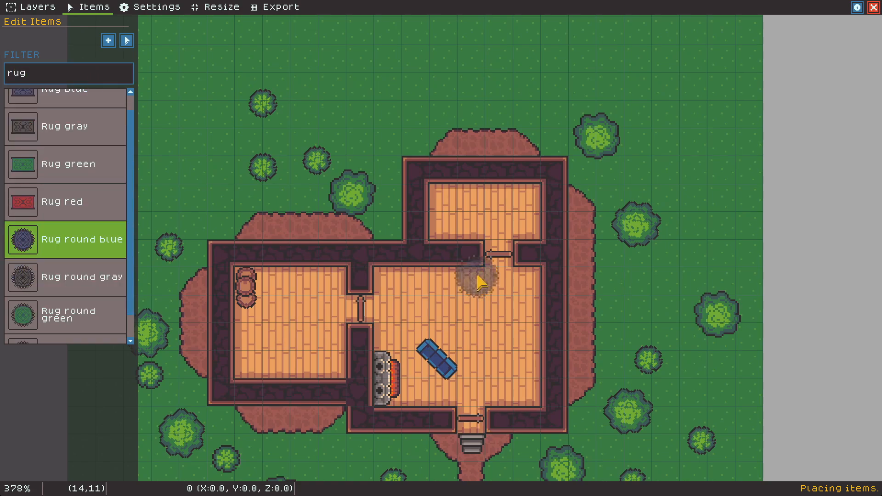
{"action": "left_click", "coordinate": [427, 372]}
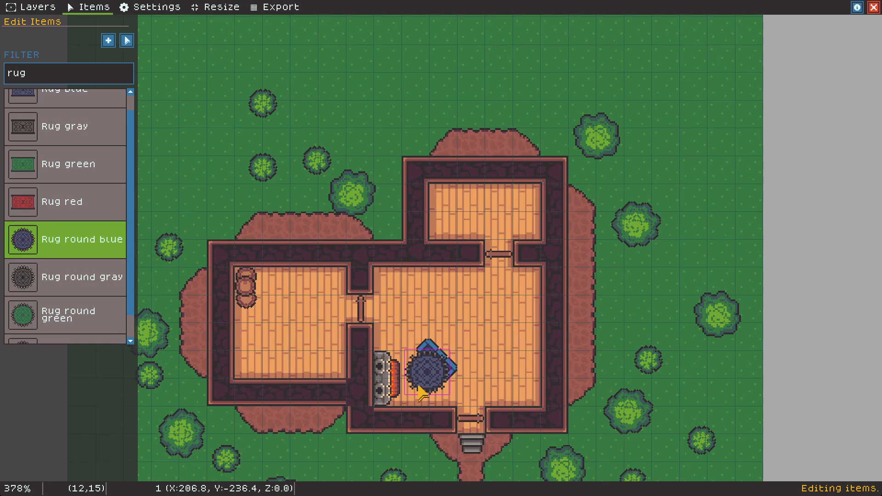
Step: Shift the round blue rug slightly toward the fireplace and lower it to Z -0.1, beneath the couch
{"action": "left_click_drag", "start_coordinate": [426, 379], "coordinate": [422, 381]}
{"action": "key", "text": "Page_Down"}
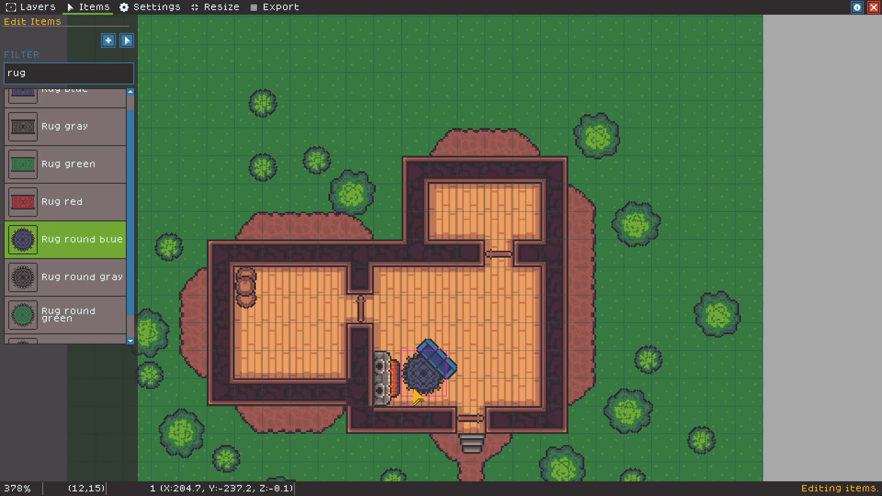
{"action": "key", "text": "Escape"}
Step: Move the small tree east of the cottage to just below the medium tree near the map's east edge
{"action": "scroll", "coordinate": [545, 315], "scroll_direction": "down", "scroll_amount": 3}
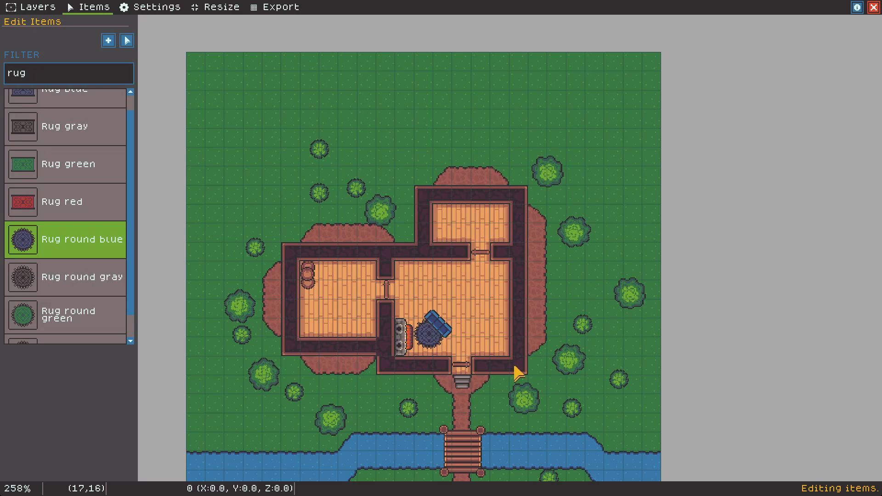
{"action": "scroll", "coordinate": [513, 367], "scroll_direction": "up", "scroll_amount": 4}
{"action": "left_click_drag", "start_coordinate": [442, 415], "coordinate": [260, 347]}
{"action": "left_click_drag", "start_coordinate": [408, 288], "coordinate": [455, 314]}
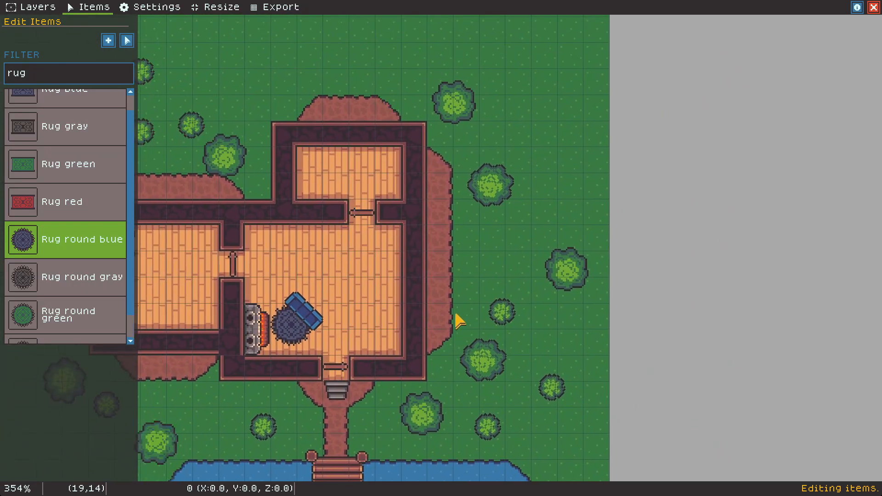
{"action": "left_click_drag", "start_coordinate": [517, 331], "coordinate": [572, 322]}
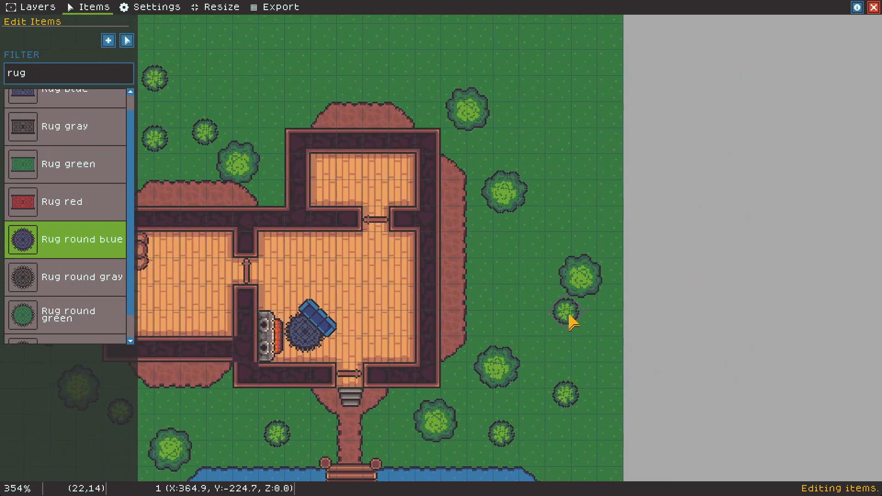
{"action": "key", "text": "Escape"}
Step: Filter the items by "tree" and place a Tree lg item just west of the medium tree near the map's east edge
{"action": "left_click", "coordinate": [69, 79]}
{"action": "double_click", "coordinate": [69, 79]}
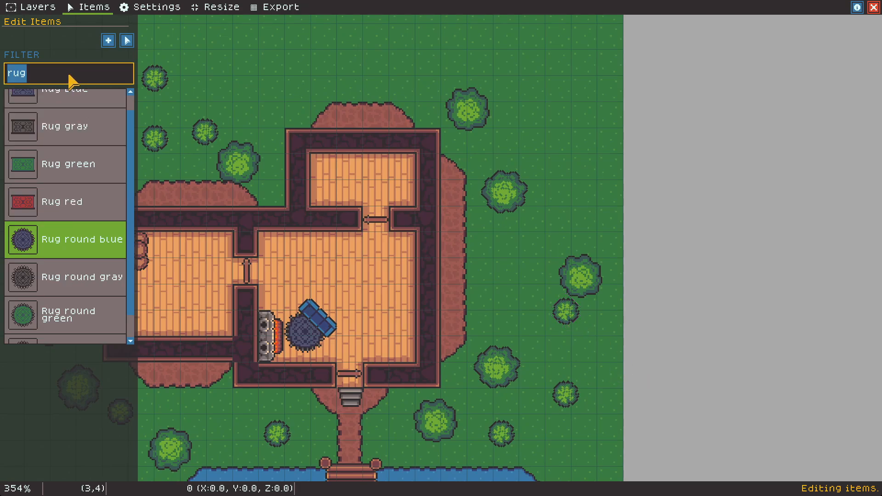
{"action": "type", "text": "tree"}
{"action": "left_click", "coordinate": [52, 182]}
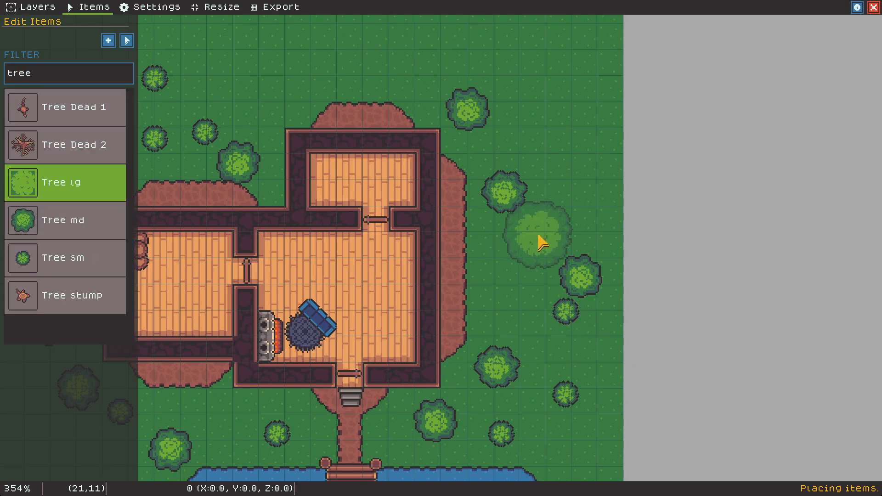
{"action": "left_click", "coordinate": [533, 271]}
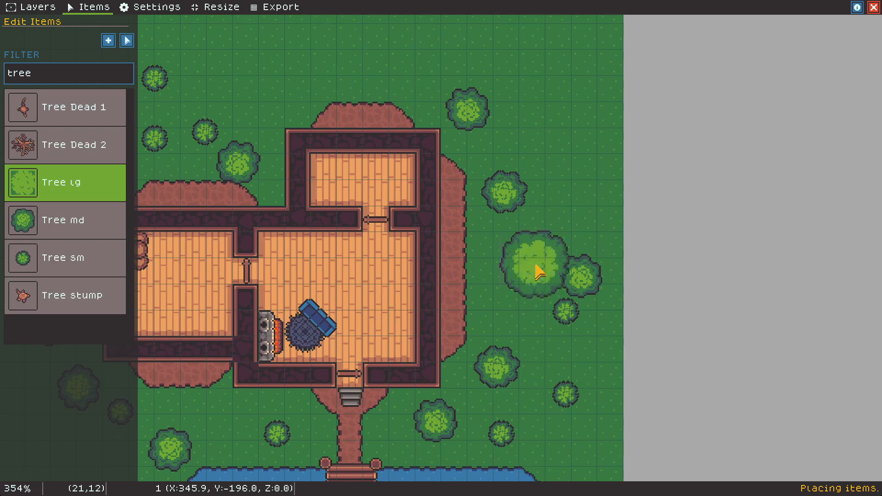
Step: Adjust the medium and small trees around the large tree and place a copy of the small tree on its north side
{"action": "left_click_drag", "start_coordinate": [587, 287], "coordinate": [551, 313]}
{"action": "left_click", "coordinate": [583, 344]}
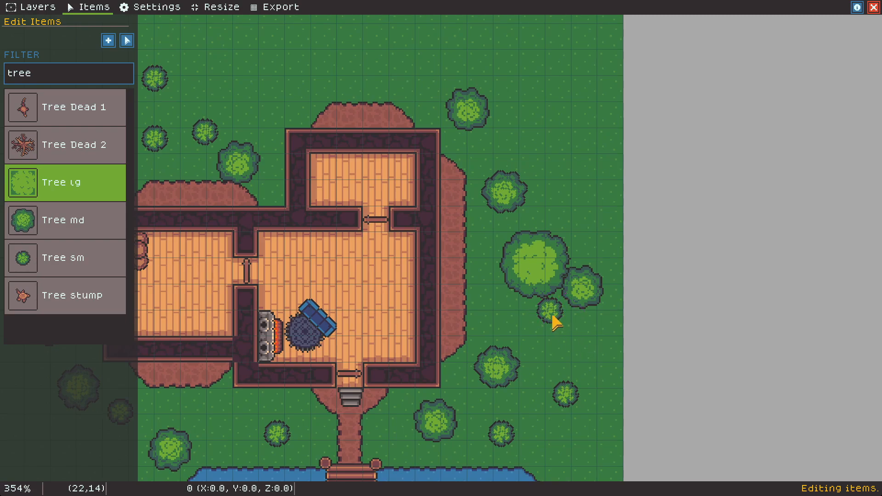
{"action": "left_click", "coordinate": [550, 315]}
{"action": "key", "text": "ctrl+v"}
{"action": "left_click_drag", "start_coordinate": [521, 206], "coordinate": [552, 219]}
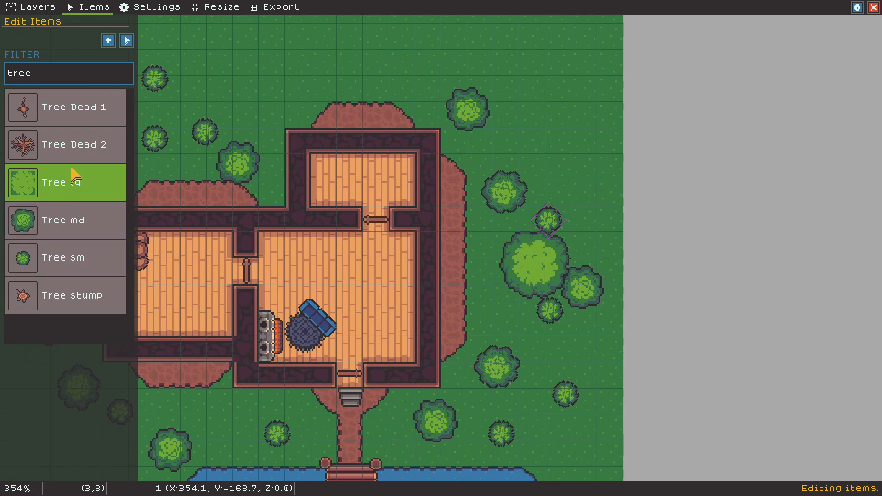
Step: Place a Tree md item against the west side of the large tree
{"action": "left_click", "coordinate": [33, 233]}
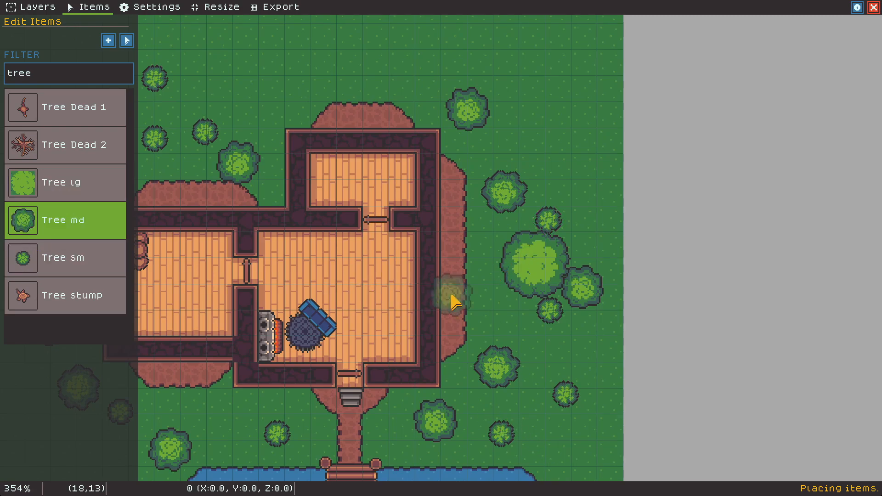
{"action": "left_click", "coordinate": [493, 290]}
{"action": "right_click", "coordinate": [521, 326]}
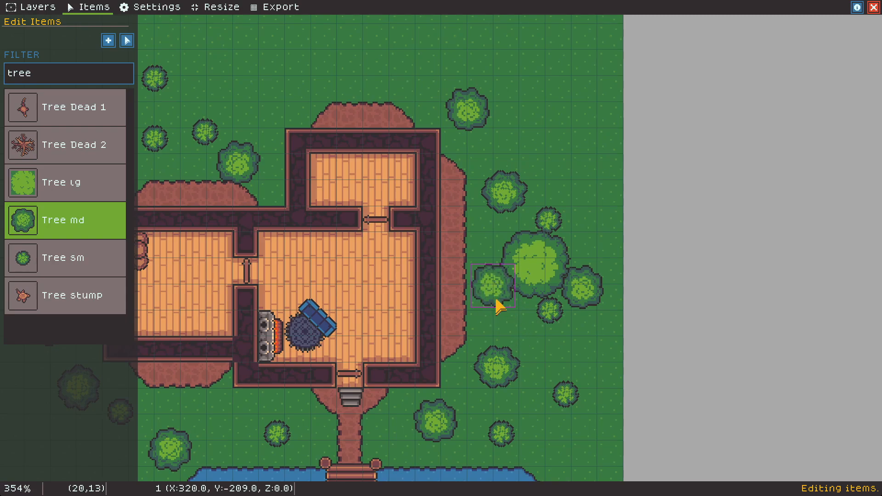
Step: Send the new medium tree behind the large one and place a copy of the tree cluster northwest of the cottage's upper room
{"action": "key", "text": "Page_Down"}
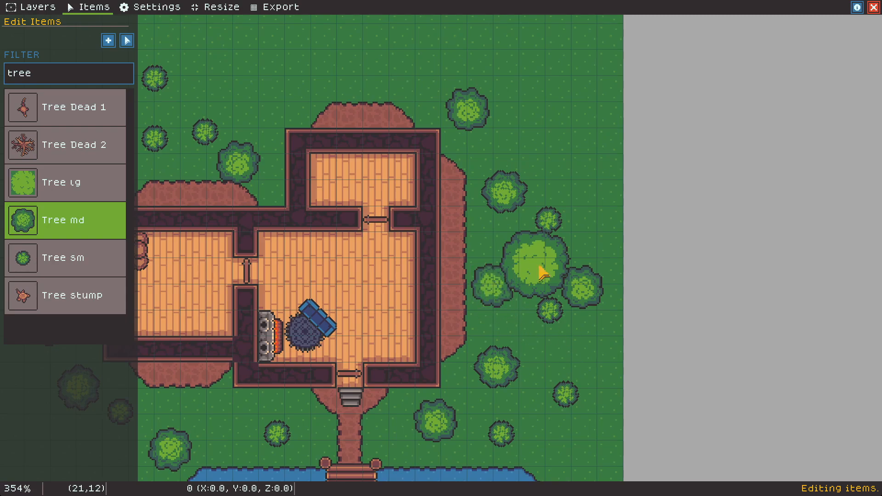
{"action": "left_click_drag", "start_coordinate": [490, 228], "coordinate": [616, 338]}
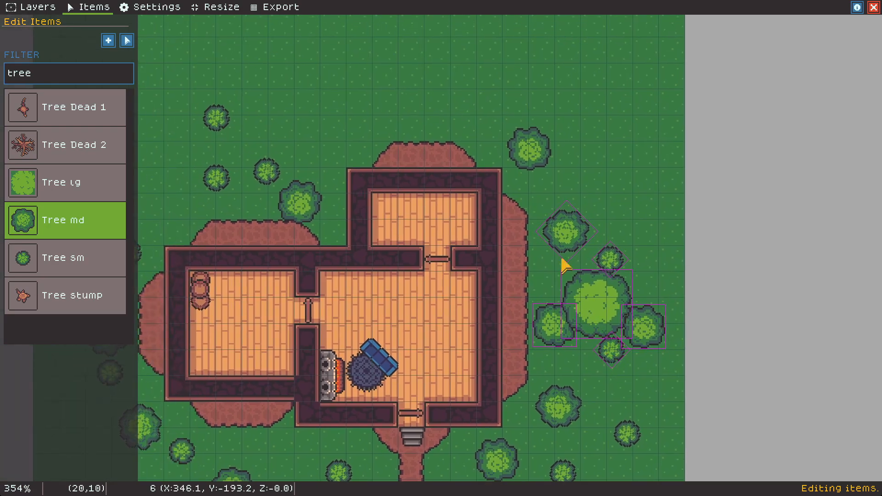
{"action": "left_click_drag", "start_coordinate": [484, 214], "coordinate": [583, 254]}
{"action": "key", "text": "ctrl+v"}
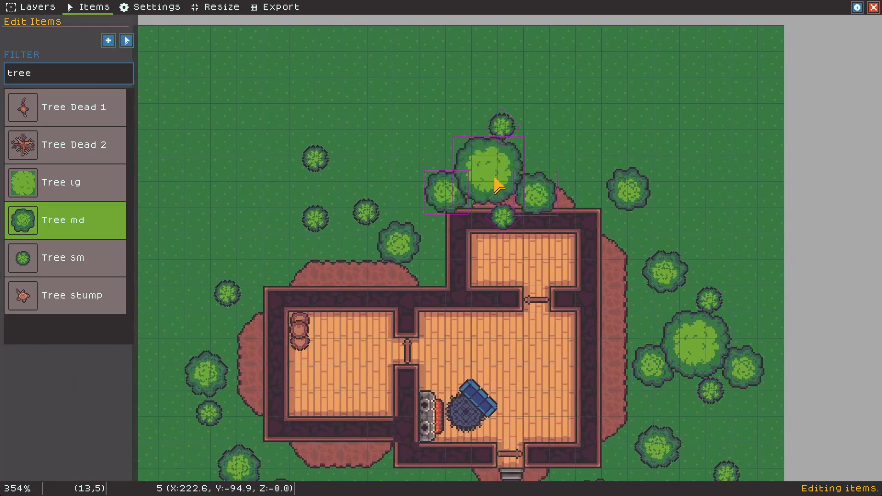
{"action": "left_click_drag", "start_coordinate": [493, 179], "coordinate": [417, 158]}
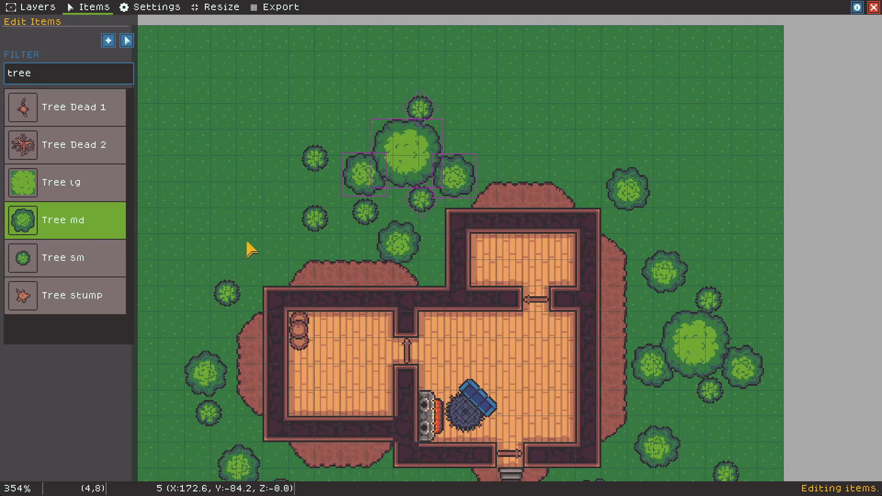
Step: Place another copy of the tree cluster, flipped and rotated, northwest of the cottage's west room
{"action": "key", "text": "ctrl+v"}
{"action": "key", "text": "f"}
{"action": "key", "text": "r"}
{"action": "key", "text": "r"}
{"action": "key", "text": "r"}
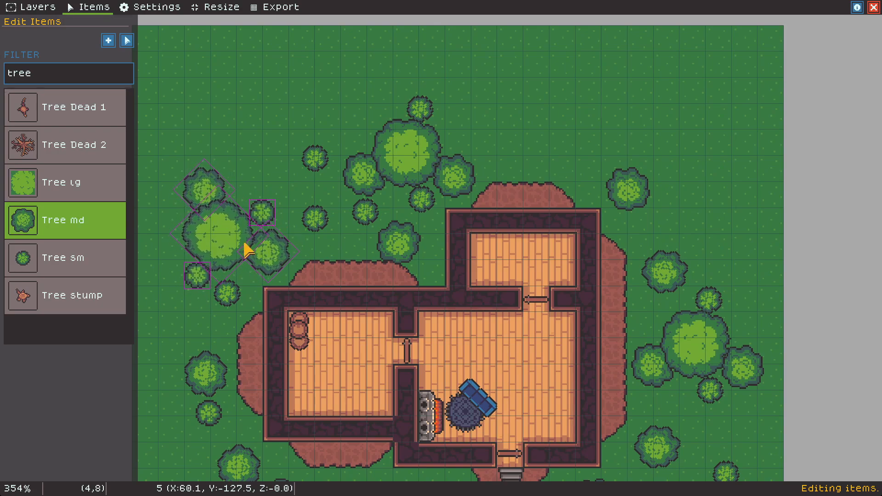
{"action": "left_click", "coordinate": [253, 247]}
Step: Place a copy of the rotated tree cluster southwest of the cottage, just above the river
{"action": "left_click_drag", "start_coordinate": [291, 373], "coordinate": [313, 227]}
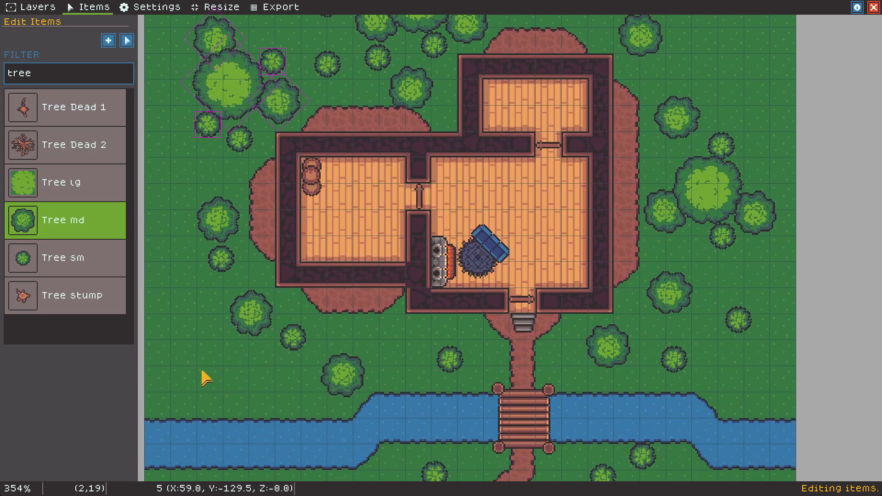
{"action": "key", "text": "ctrl+v"}
{"action": "left_click_drag", "start_coordinate": [249, 371], "coordinate": [200, 364]}
{"action": "left_click", "coordinate": [255, 347]}
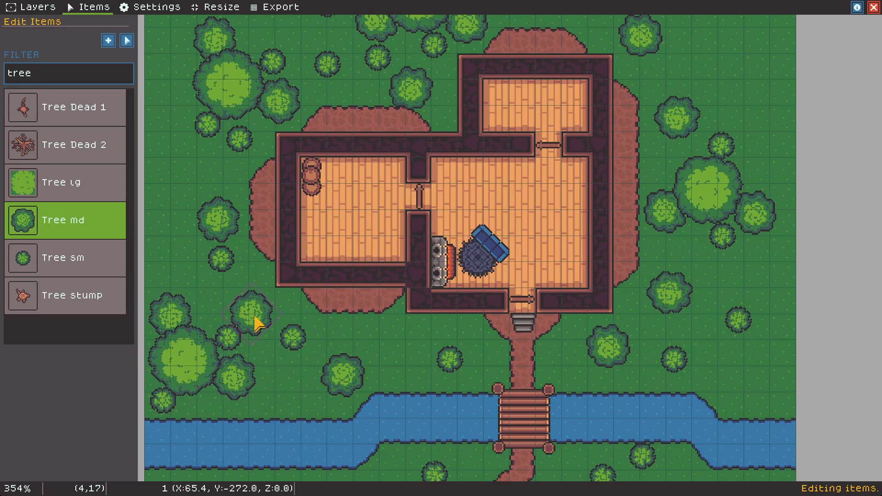
Step: Move the two medium trees and the small tree beside the southwest cluster closer to it
{"action": "left_click_drag", "start_coordinate": [255, 321], "coordinate": [225, 312]}
{"action": "left_click_drag", "start_coordinate": [289, 338], "coordinate": [253, 340]}
{"action": "left_click", "coordinate": [320, 375]}
{"action": "left_click_drag", "start_coordinate": [346, 379], "coordinate": [299, 384]}
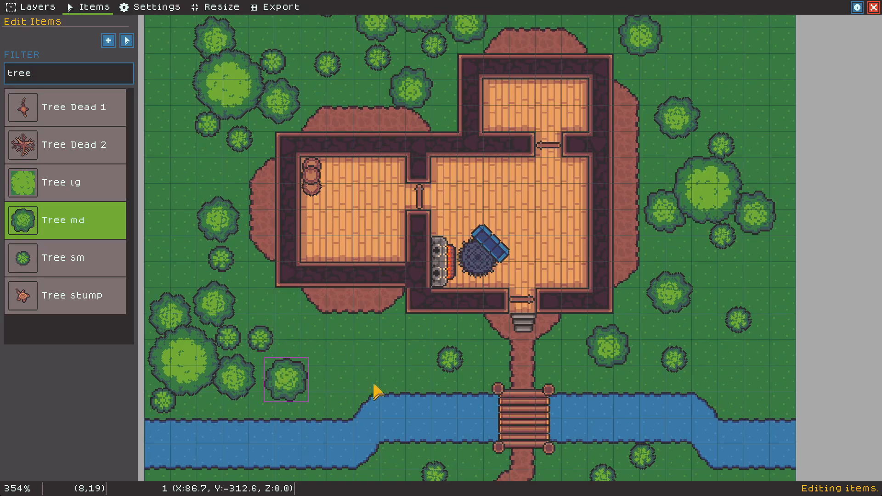
Step: Filter the items by "flo" and scatter six Flower pink items over the dirt bed north of the west room
{"action": "scroll", "coordinate": [426, 358], "scroll_direction": "down", "scroll_amount": 3}
{"action": "scroll", "coordinate": [440, 338], "scroll_direction": "up", "scroll_amount": 3}
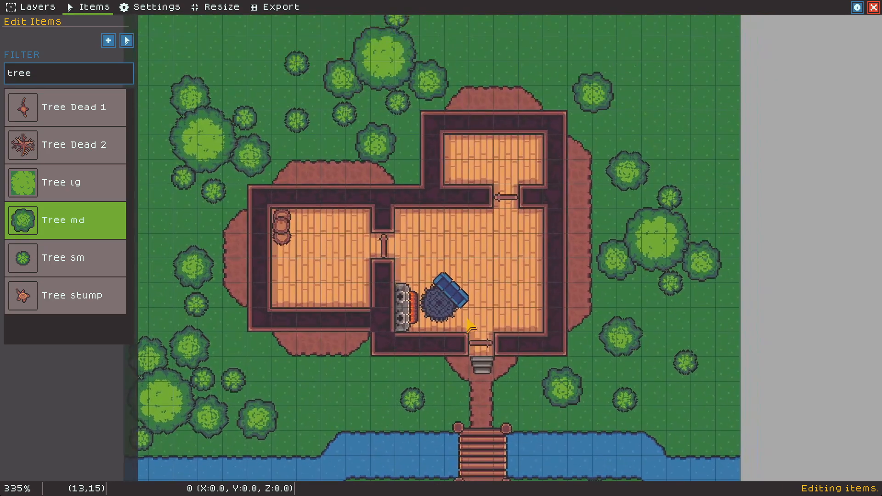
{"action": "left_click", "coordinate": [66, 78]}
{"action": "type", "text": "flo"}
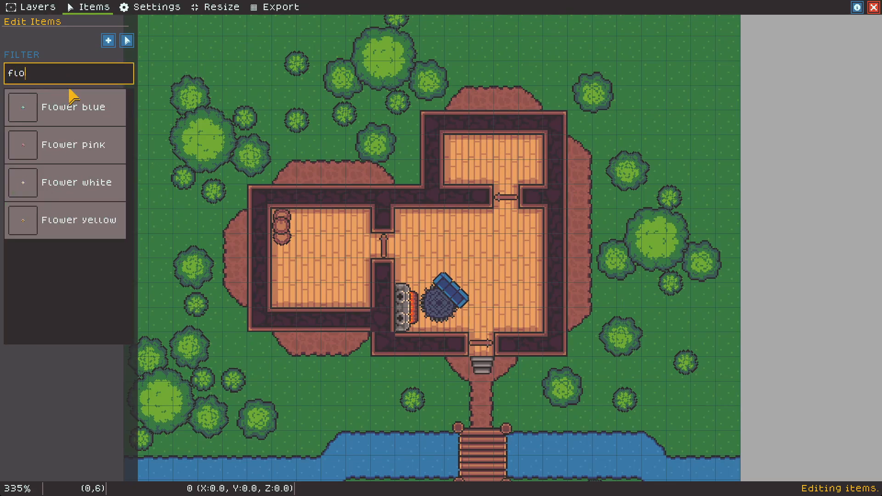
{"action": "left_click", "coordinate": [23, 152]}
{"action": "scroll", "coordinate": [351, 131], "scroll_direction": "up", "scroll_amount": 4}
{"action": "left_click_drag", "start_coordinate": [225, 124], "coordinate": [369, 234]}
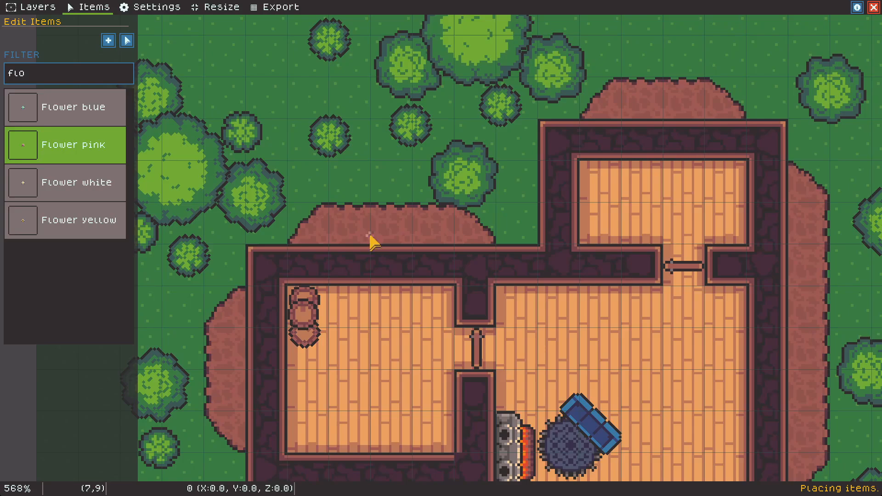
{"action": "left_click", "coordinate": [327, 213]}
{"action": "left_click", "coordinate": [352, 230]}
{"action": "left_click", "coordinate": [387, 212]}
{"action": "left_click", "coordinate": [442, 239]}
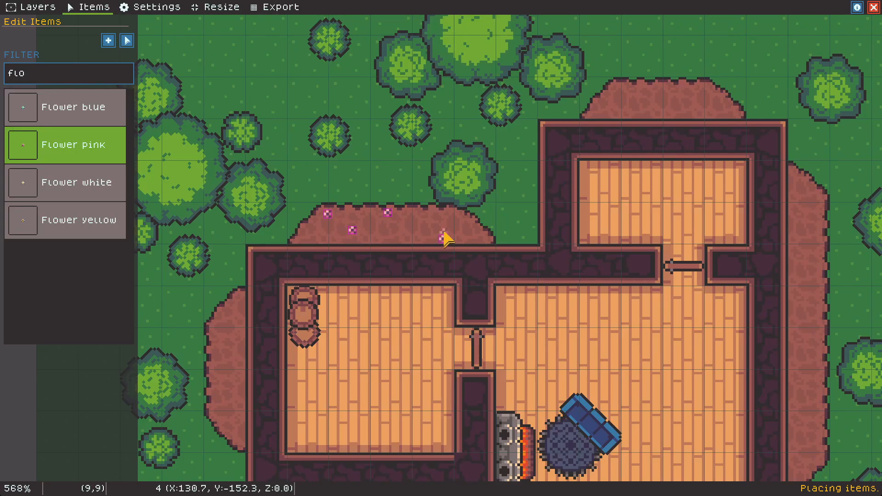
{"action": "left_click", "coordinate": [435, 220]}
{"action": "left_click", "coordinate": [415, 233]}
Step: Scatter six Flower white items among the pink flowers in the dirt bed north of the west room
{"action": "left_click", "coordinate": [53, 188]}
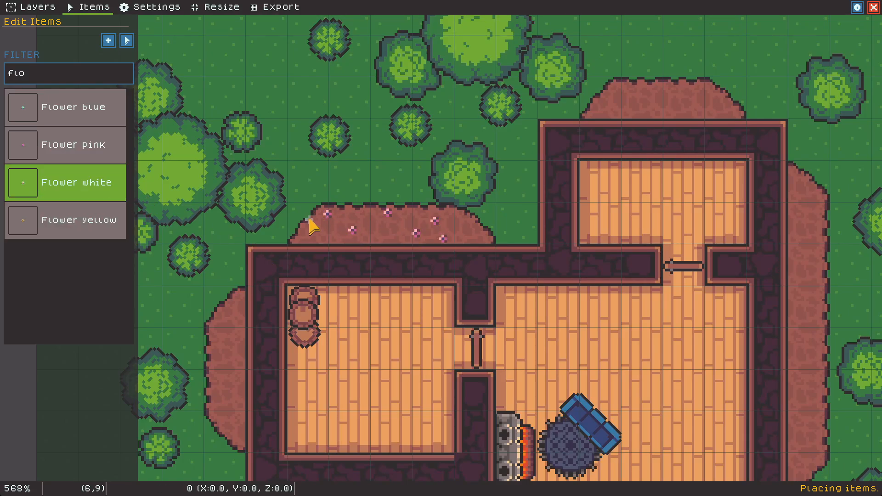
{"action": "left_click", "coordinate": [332, 232]}
{"action": "left_click", "coordinate": [388, 227]}
{"action": "left_click", "coordinate": [424, 223]}
{"action": "left_click", "coordinate": [451, 221]}
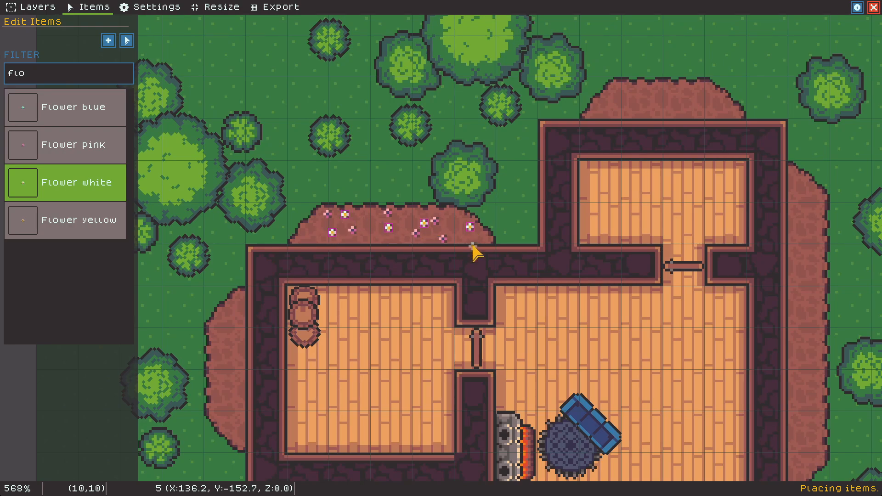
{"action": "left_click", "coordinate": [470, 227]}
Step: Scatter six Flower blue items among the pink and white flowers in the north dirt bed
{"action": "left_click", "coordinate": [22, 109]}
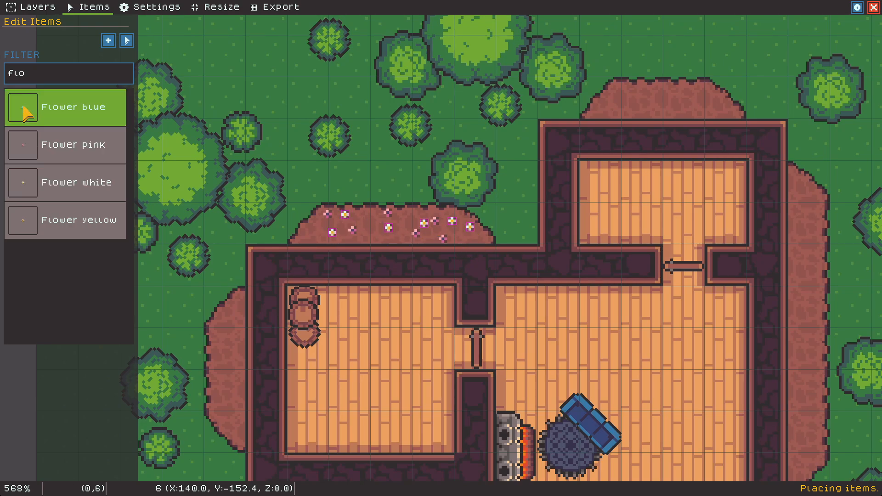
{"action": "left_click", "coordinate": [312, 232]}
{"action": "left_click", "coordinate": [369, 222]}
{"action": "left_click", "coordinate": [377, 236]}
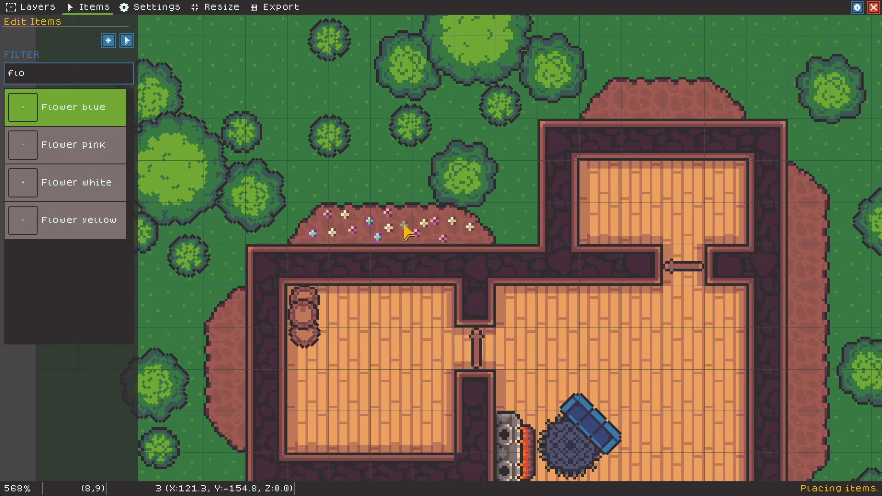
{"action": "left_click", "coordinate": [468, 239]}
{"action": "right_click", "coordinate": [488, 218]}
Step: Copy all flowers from the north bed onto the dirt bed south of the west room
{"action": "left_click_drag", "start_coordinate": [297, 217], "coordinate": [493, 240]}
{"action": "left_click_drag", "start_coordinate": [502, 245], "coordinate": [506, 90]}
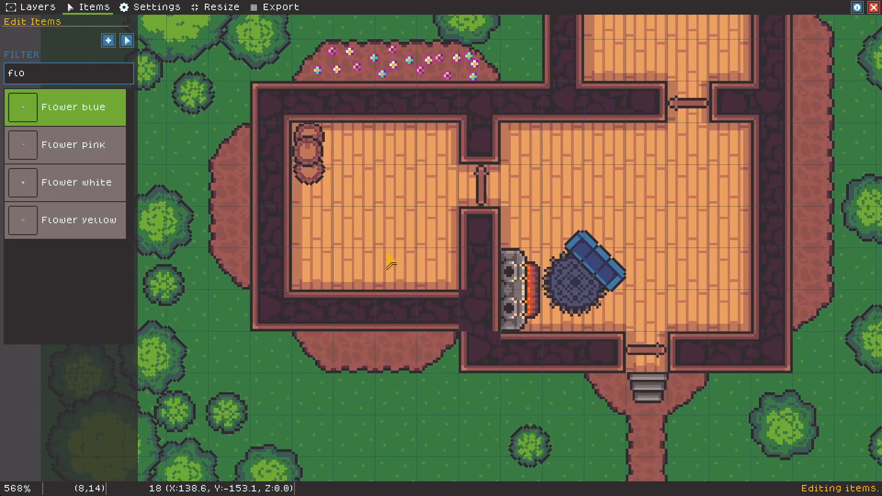
{"action": "key", "text": "ctrl+c"}
{"action": "key", "text": "ctrl+v"}
{"action": "left_click_drag", "start_coordinate": [385, 266], "coordinate": [387, 349]}
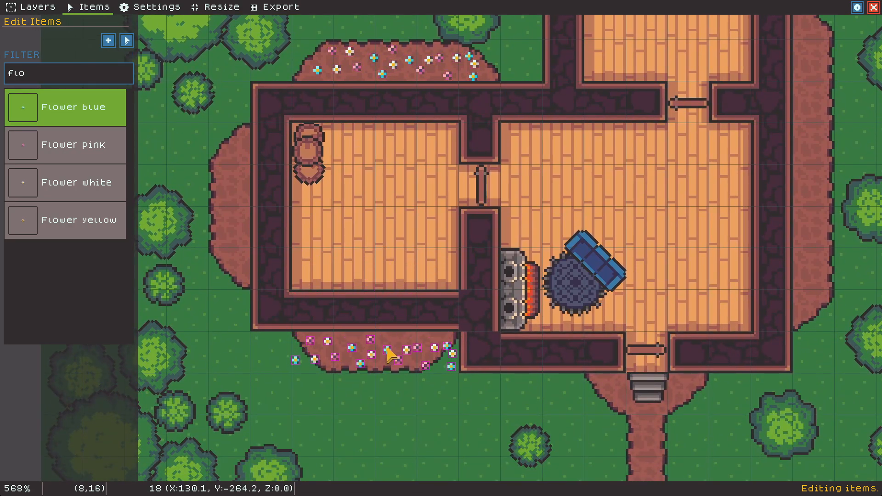
Step: Rotate the copied flowers half a turn and shift them to fit the south bed, deleting those that spill onto the wall
{"action": "key", "text": "r"}
{"action": "key", "text": "r"}
{"action": "key", "text": "r"}
{"action": "key", "text": "r"}
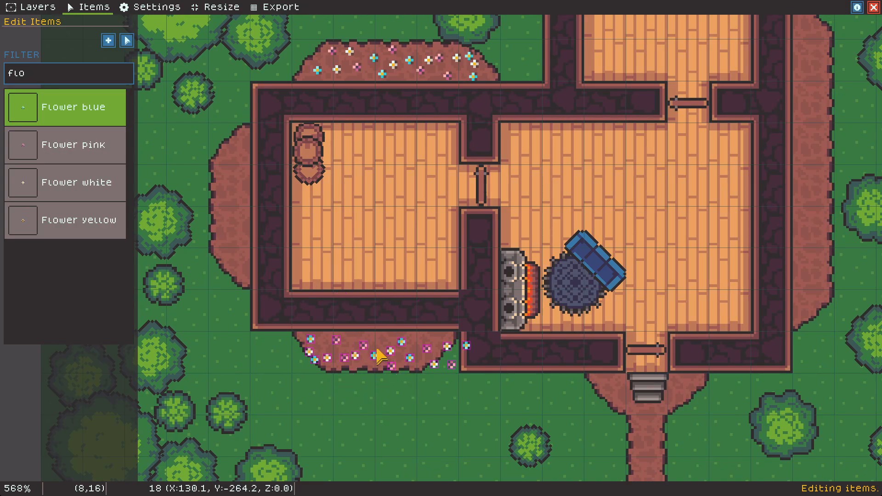
{"action": "left_click_drag", "start_coordinate": [360, 343], "coordinate": [375, 341]}
{"action": "left_click", "coordinate": [432, 400]}
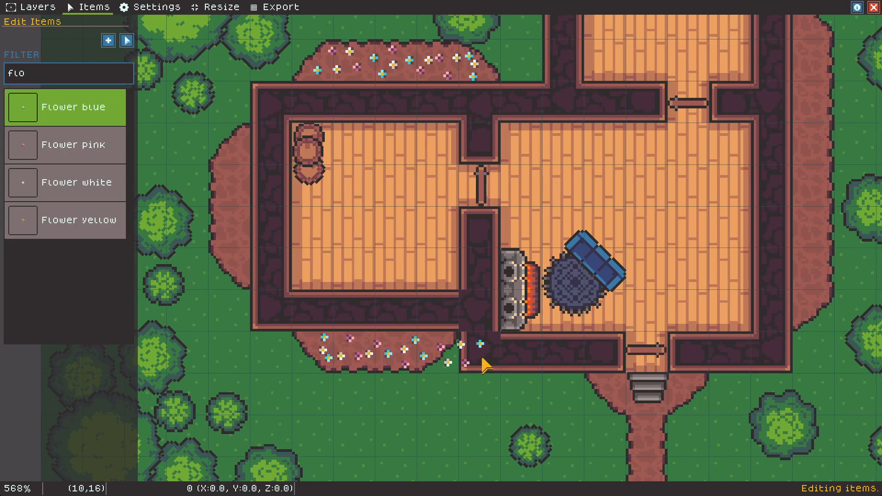
{"action": "left_click_drag", "start_coordinate": [501, 341], "coordinate": [451, 374]}
{"action": "key", "text": "Delete"}
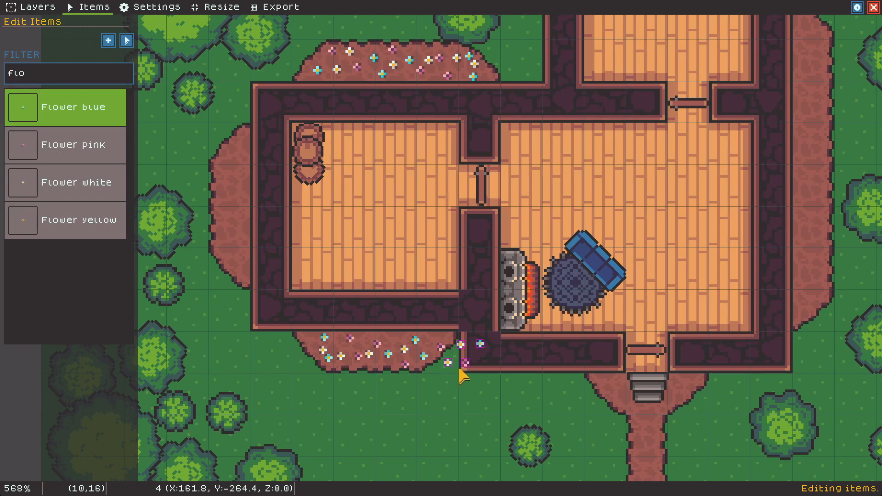
Step: Set the map's tint alpha to 100% and its blend to 100%
{"action": "scroll", "coordinate": [592, 328], "scroll_direction": "down", "scroll_amount": 5}
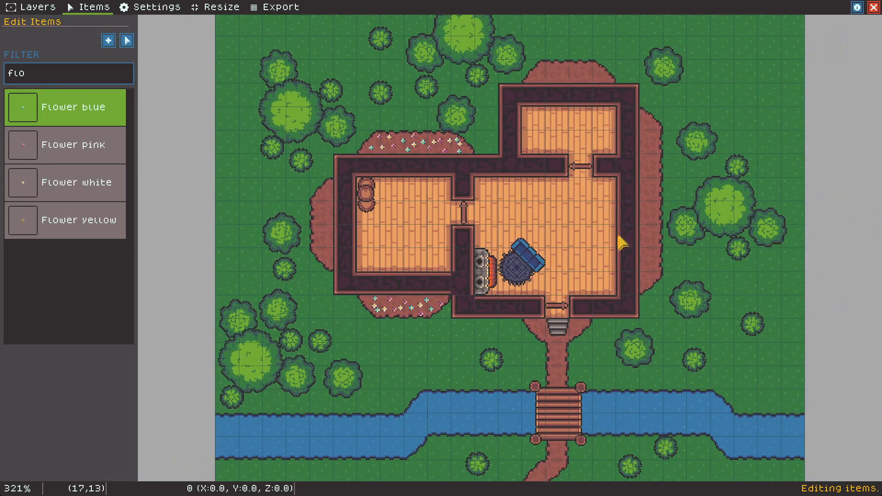
{"action": "left_click_drag", "start_coordinate": [633, 243], "coordinate": [434, 264]}
{"action": "left_click_drag", "start_coordinate": [432, 212], "coordinate": [357, 335]}
{"action": "left_click", "coordinate": [155, 13]}
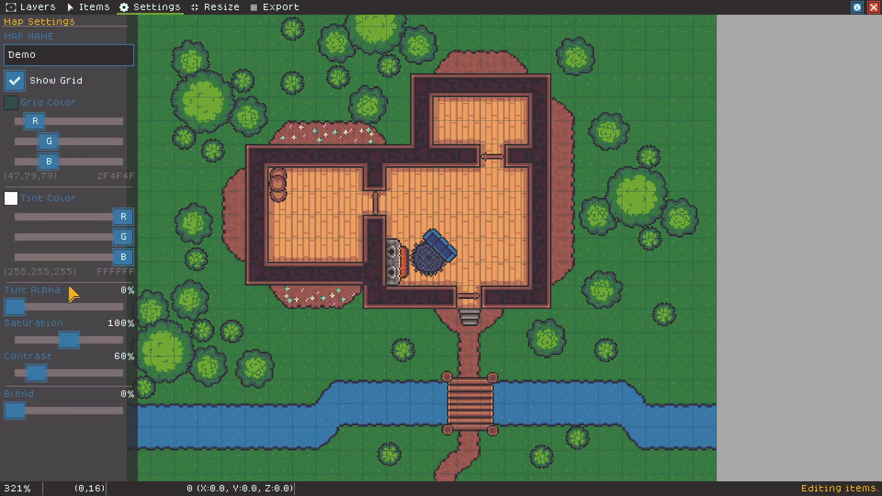
{"action": "left_click_drag", "start_coordinate": [16, 306], "coordinate": [127, 307]}
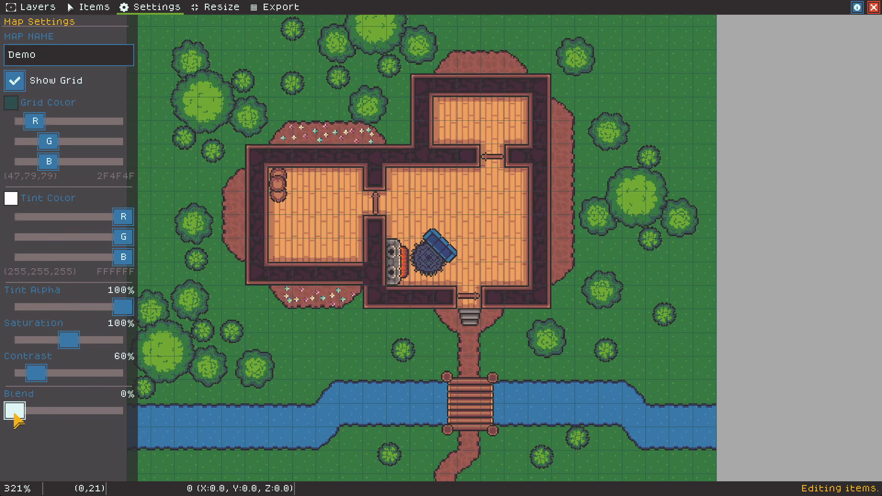
{"action": "left_click_drag", "start_coordinate": [13, 410], "coordinate": [134, 419]}
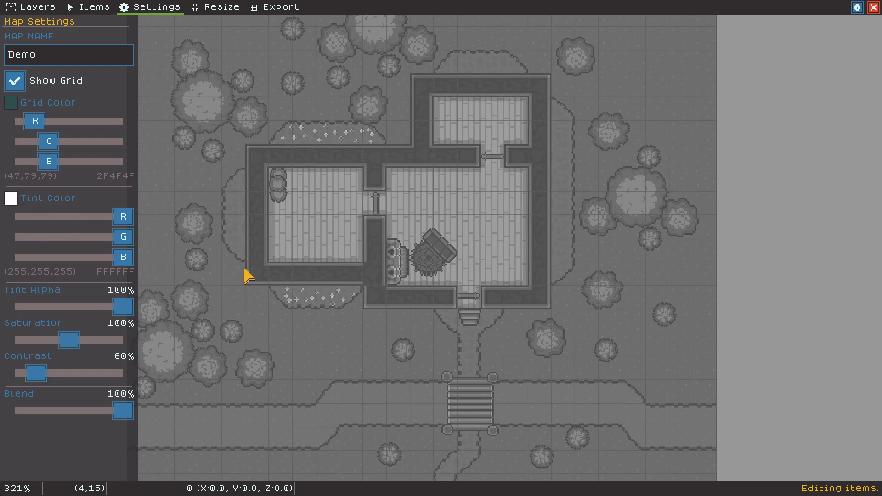
Step: Set the tint color to RGB 225, 199, 157, with tint alpha 79%, saturation 88% and contrast 84%
{"action": "left_click_drag", "start_coordinate": [122, 216], "coordinate": [110, 216]}
{"action": "left_click_drag", "start_coordinate": [124, 237], "coordinate": [87, 262]}
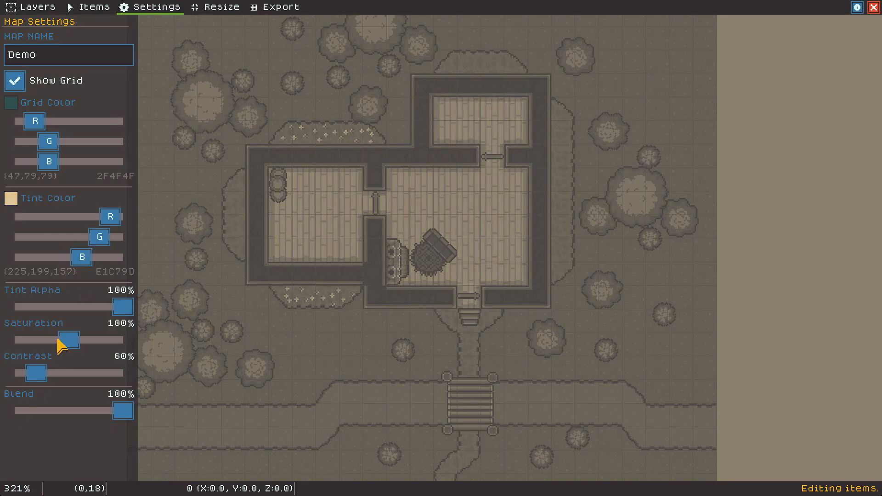
{"action": "mouse_move", "coordinate": [66, 340]}
{"action": "left_mouse_down"}
{"action": "mouse_move", "coordinate": [53, 340]}
{"action": "mouse_move", "coordinate": [74, 340]}
{"action": "mouse_move", "coordinate": [76, 351]}
{"action": "left_mouse_up"}
{"action": "left_click_drag", "start_coordinate": [51, 377], "coordinate": [47, 381]}
{"action": "left_click_drag", "start_coordinate": [124, 315], "coordinate": [100, 316]}
{"action": "mouse_move", "coordinate": [122, 410]}
{"action": "left_mouse_down"}
{"action": "mouse_move", "coordinate": [96, 418]}
{"action": "mouse_move", "coordinate": [122, 410]}
{"action": "left_mouse_up"}
{"action": "left_click_drag", "start_coordinate": [76, 340], "coordinate": [47, 380]}
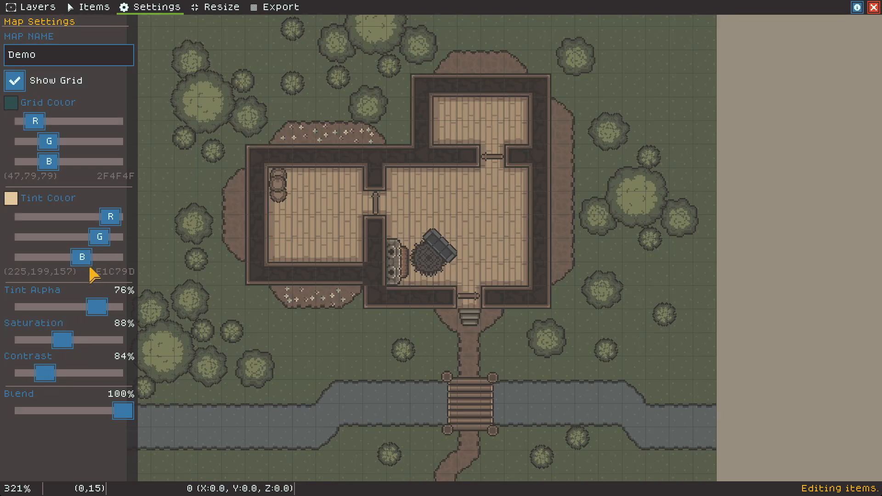
{"action": "mouse_move", "coordinate": [97, 316]}
{"action": "left_mouse_down"}
{"action": "mouse_move", "coordinate": [110, 315]}
{"action": "mouse_move", "coordinate": [100, 315]}
{"action": "mouse_move", "coordinate": [105, 323]}
{"action": "left_mouse_up"}
Step: Preview the whole map without its grid and show the grid again
{"action": "scroll", "coordinate": [360, 310], "scroll_direction": "down", "scroll_amount": 2}
{"action": "scroll", "coordinate": [448, 292], "scroll_direction": "up", "scroll_amount": 1}
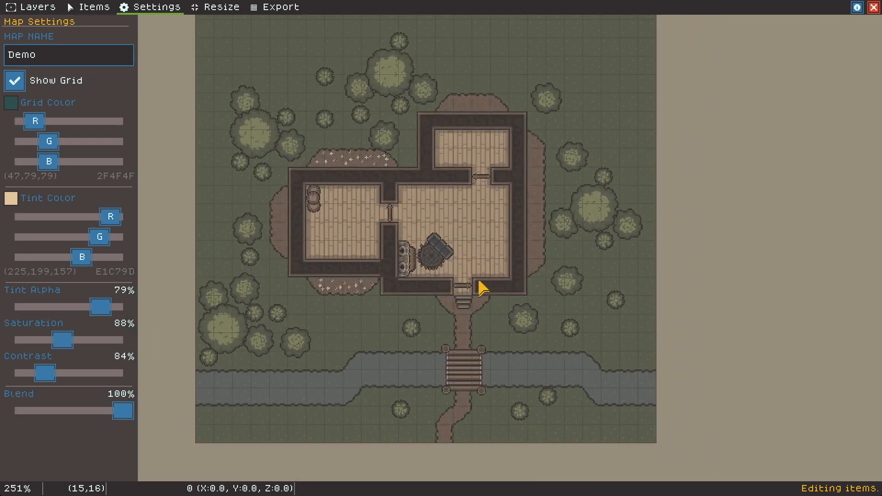
{"action": "key", "text": "g"}
{"action": "left_click_drag", "start_coordinate": [474, 259], "coordinate": [467, 289]}
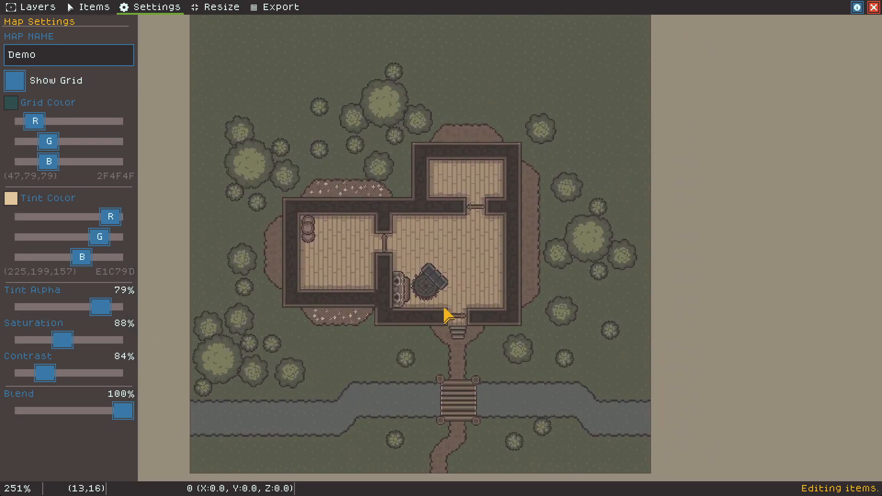
{"action": "key", "text": "g"}
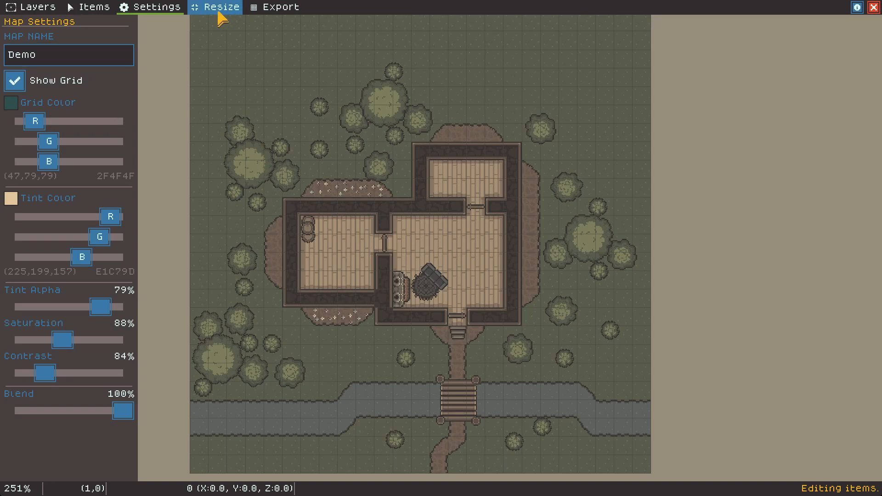
Step: Export the map as a PNG at an export scale of 500
{"action": "left_click", "coordinate": [276, 8]}
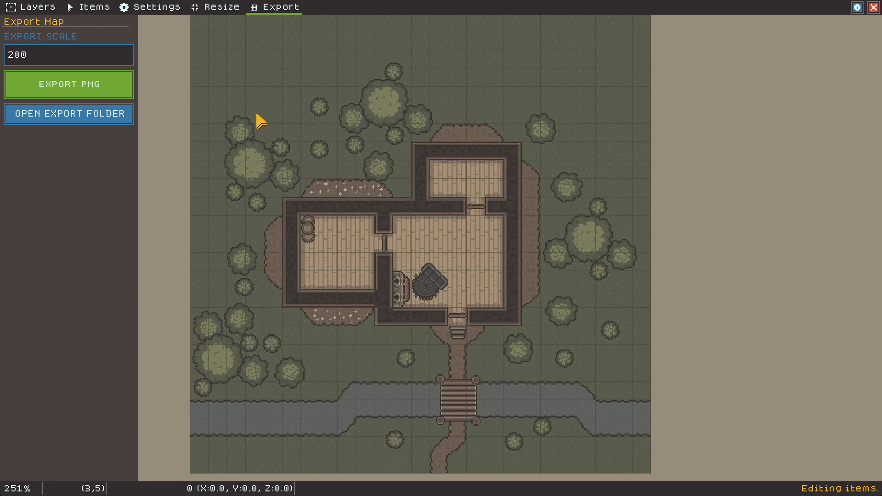
{"action": "left_click", "coordinate": [49, 61]}
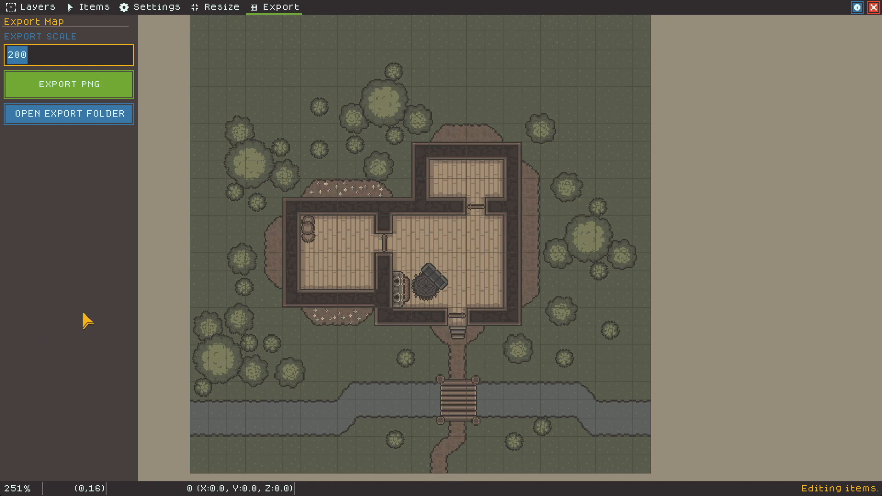
{"action": "type", "text": "500"}
{"action": "key", "text": "Return"}
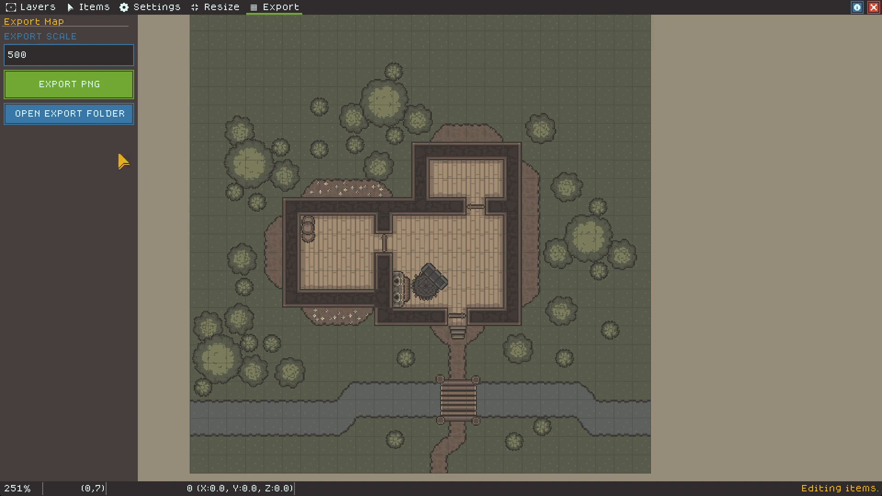
{"action": "left_click", "coordinate": [69, 84]}
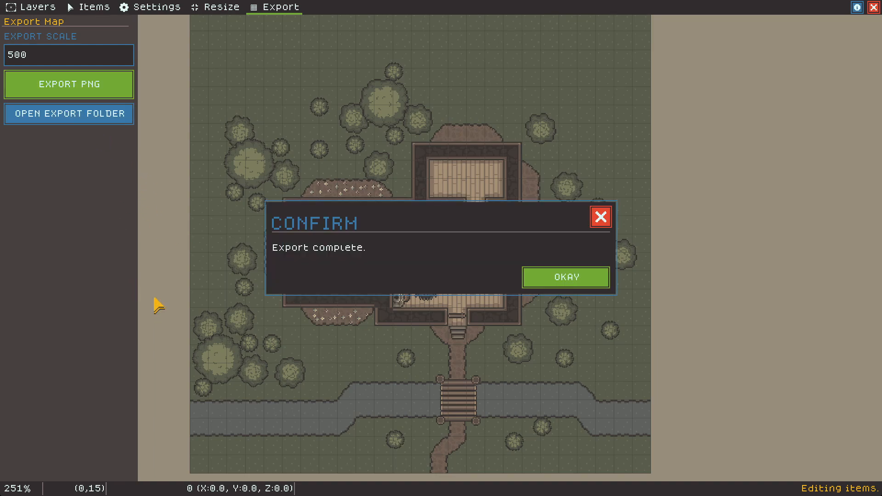
{"action": "left_click", "coordinate": [597, 281]}
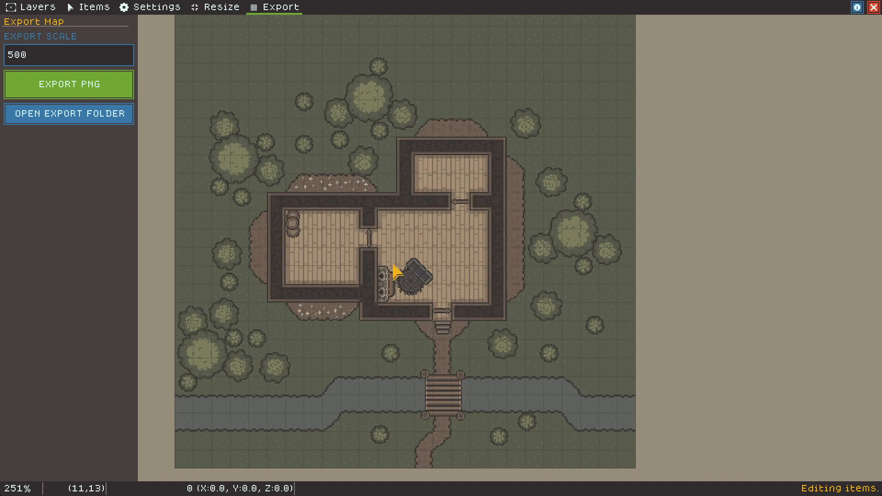
Step: Return to the list of saved maps and load the Demo map
{"action": "scroll", "coordinate": [394, 267], "scroll_direction": "down", "scroll_amount": 1}
{"action": "scroll", "coordinate": [403, 263], "scroll_direction": "up", "scroll_amount": 1}
{"action": "left_click_drag", "start_coordinate": [412, 281], "coordinate": [435, 283]}
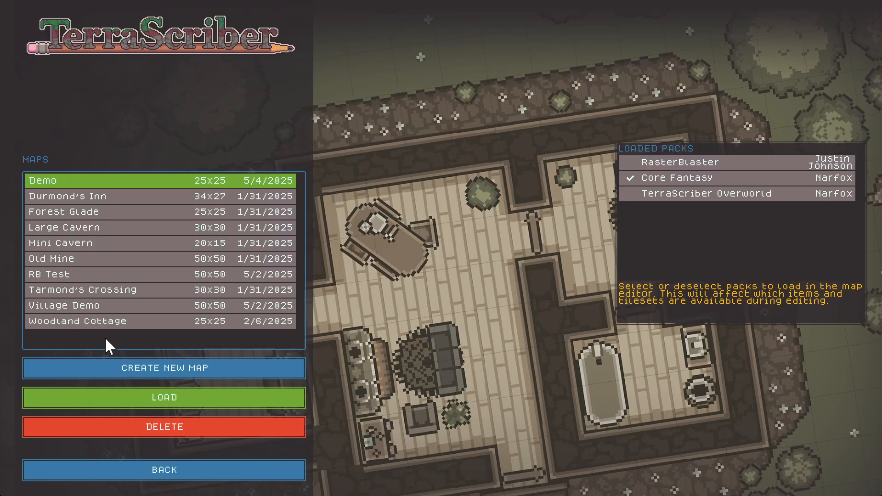
{"action": "double_click", "coordinate": [90, 179]}
{"action": "left_click_drag", "start_coordinate": [514, 339], "coordinate": [418, 323]}
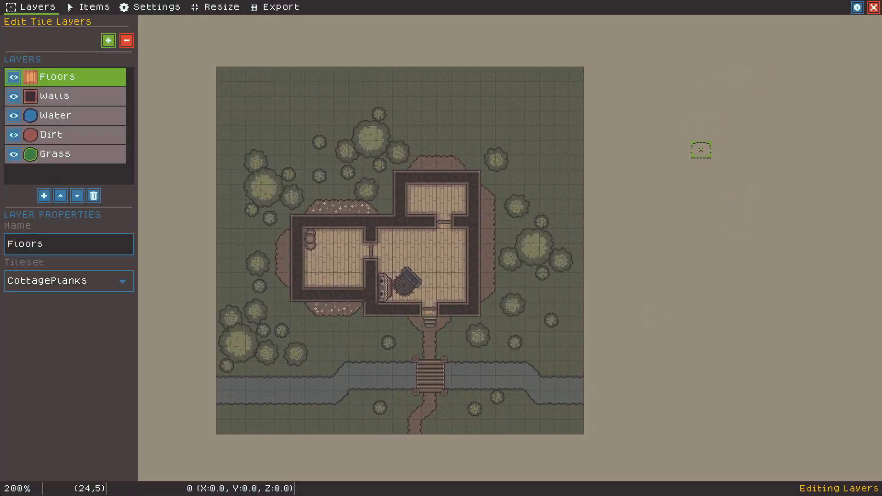